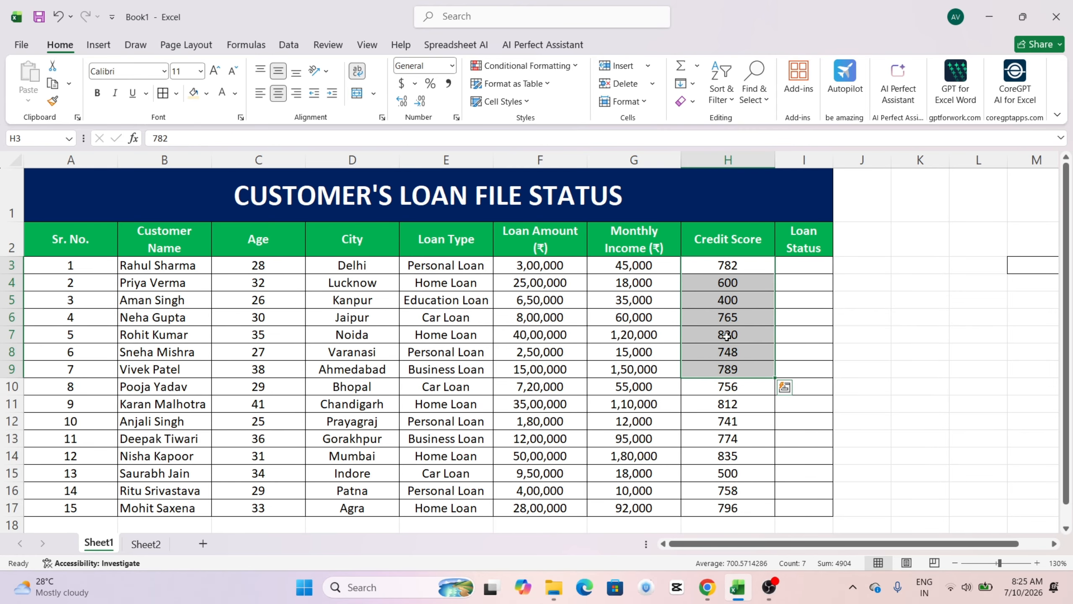
Review the blank Loan Status column, and examine the credit score and monthly income conditions for loan approval on Sheet2.
left_click_drag(803, 267, 798, 477)
left_click(886, 366)
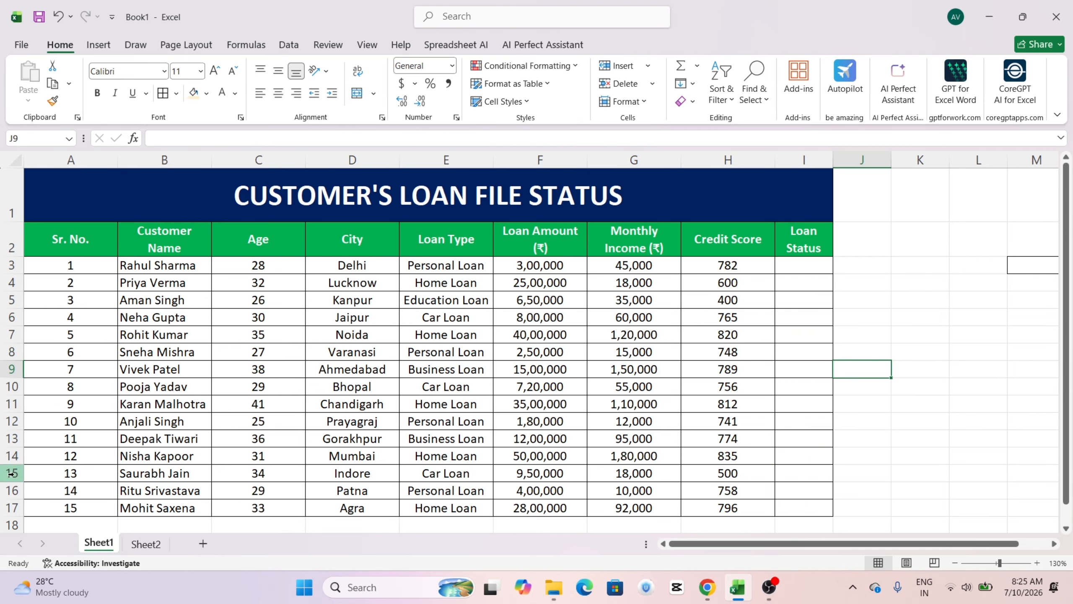
left_click(138, 544)
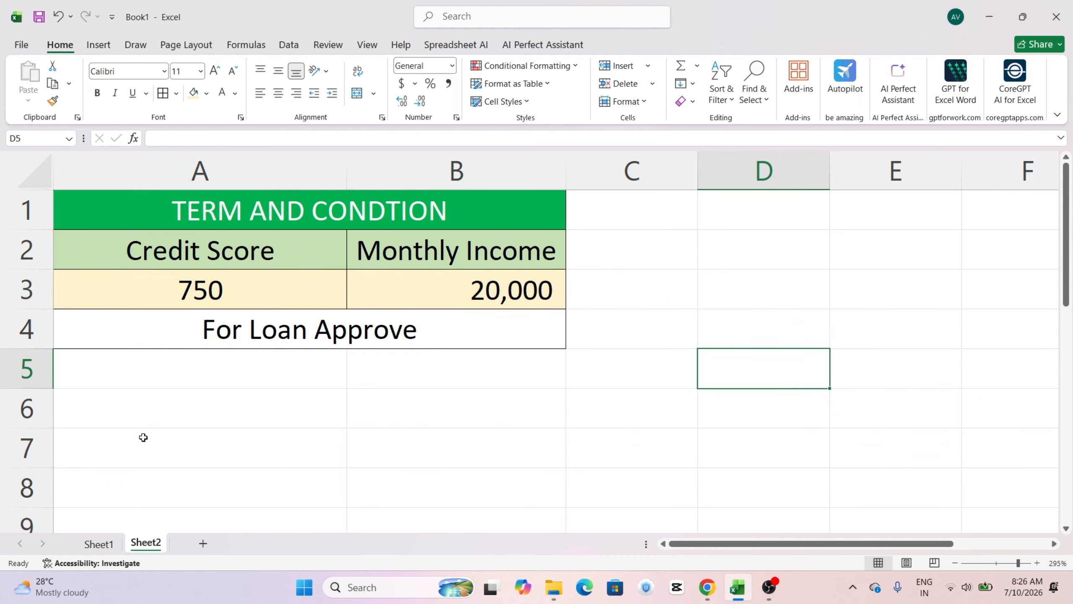
left_click(179, 384)
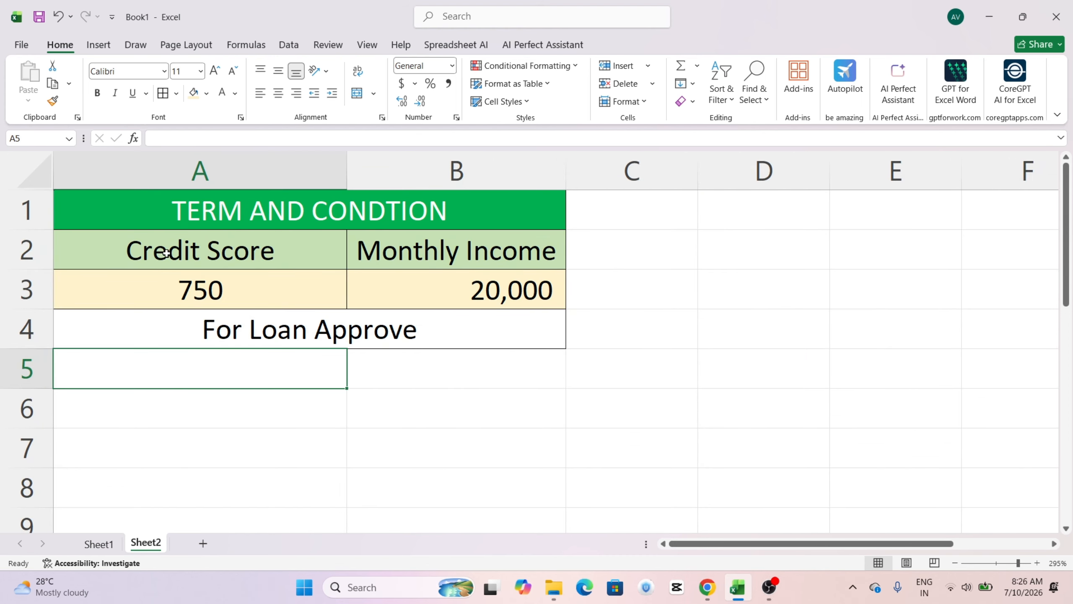
left_click_drag(221, 253, 220, 277)
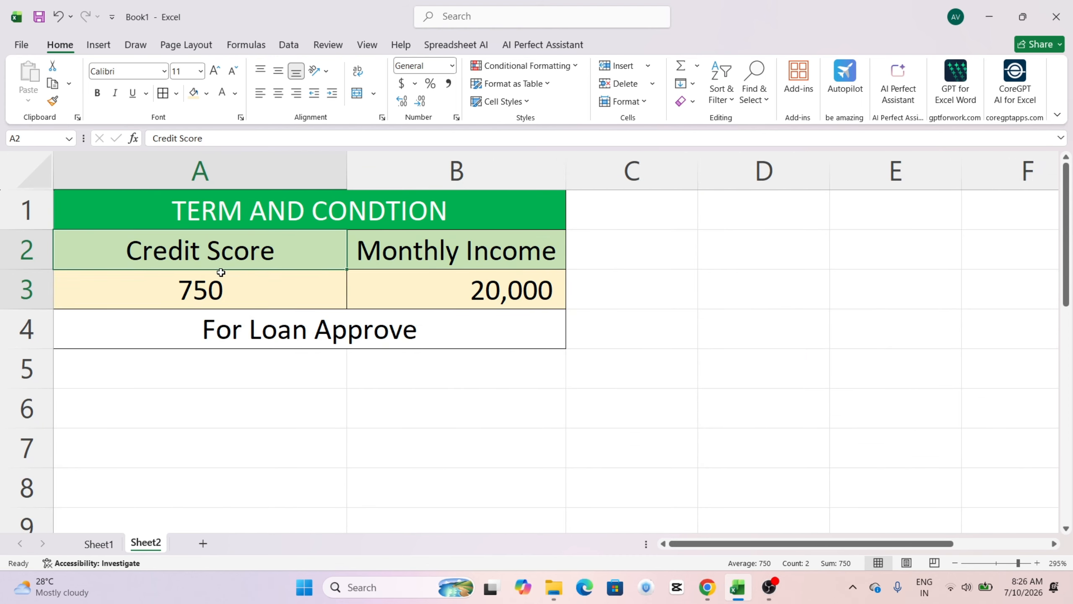
left_click(177, 299)
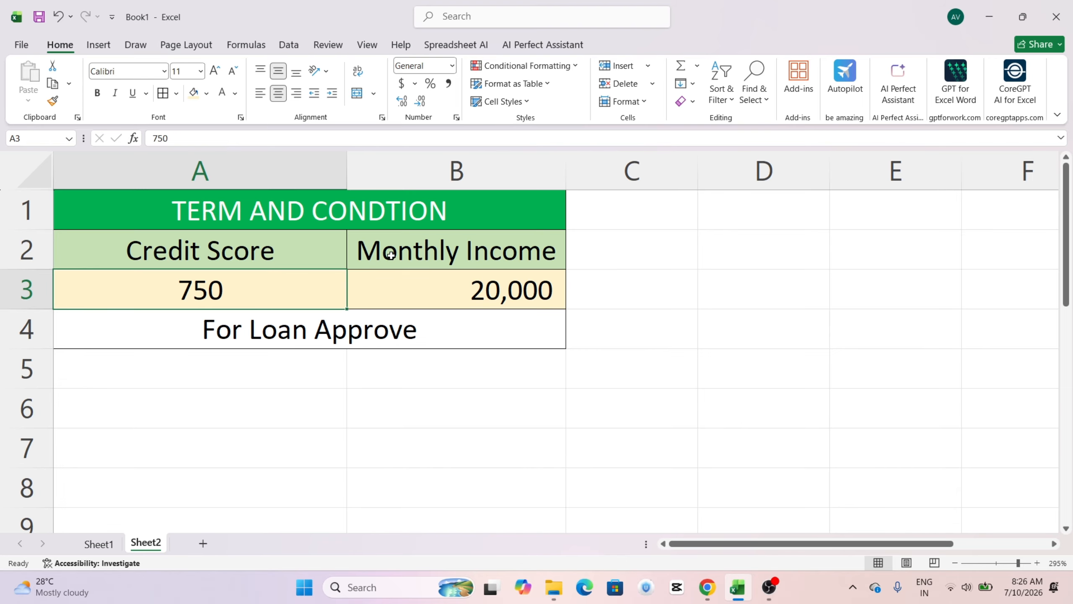
left_click_drag(390, 255, 390, 275)
left_click(434, 297)
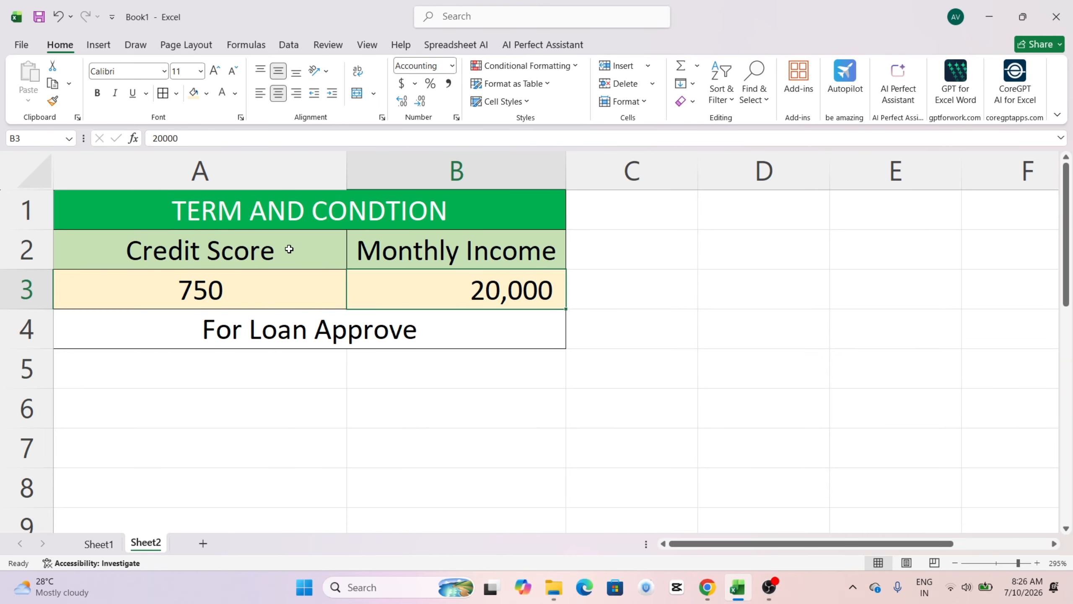
left_click_drag(287, 247, 429, 280)
left_click(287, 338)
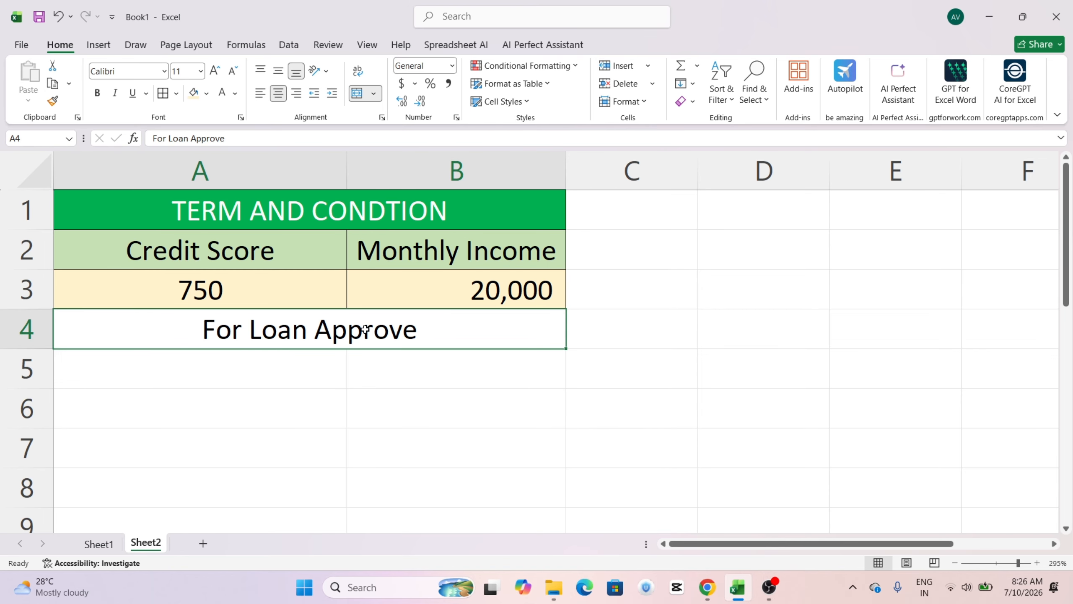
Return to Sheet1 and examine the monthly income and credit score of the first two customers against the Loan Status column.
left_click(96, 543)
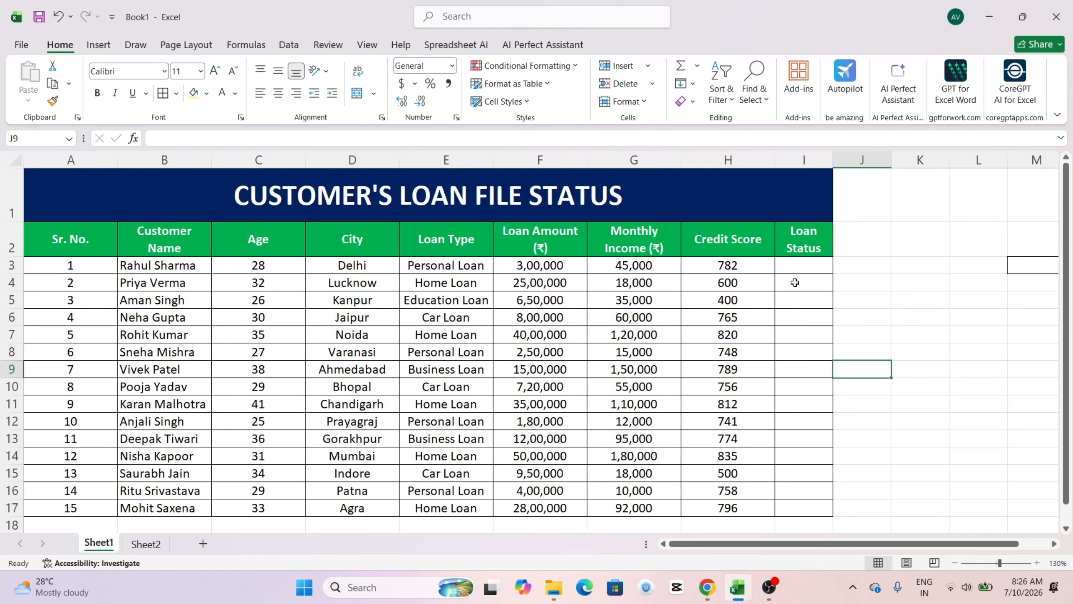
left_click(793, 268)
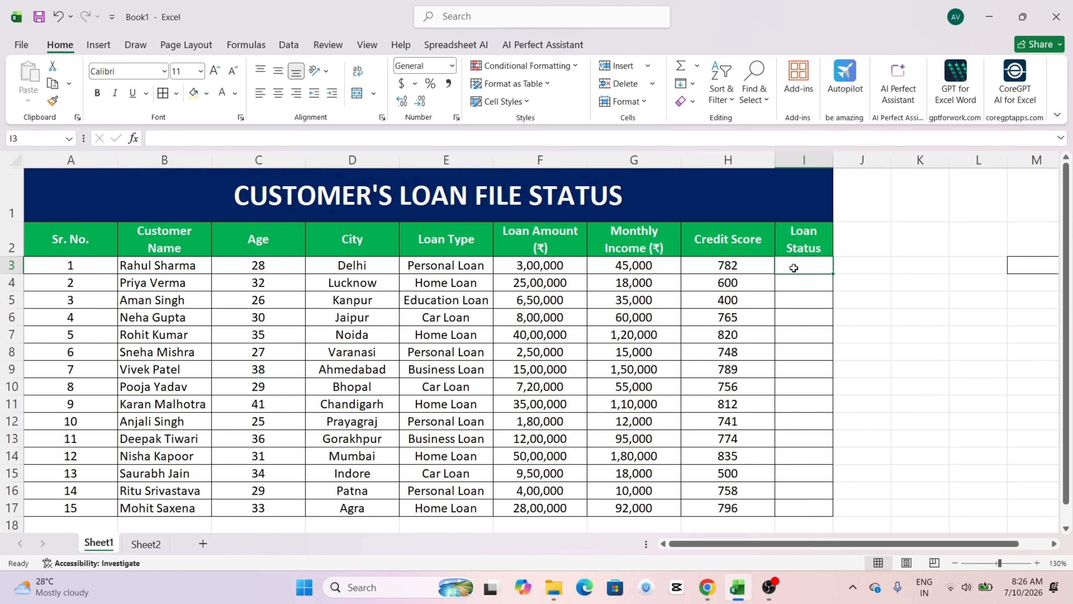
left_click(734, 266)
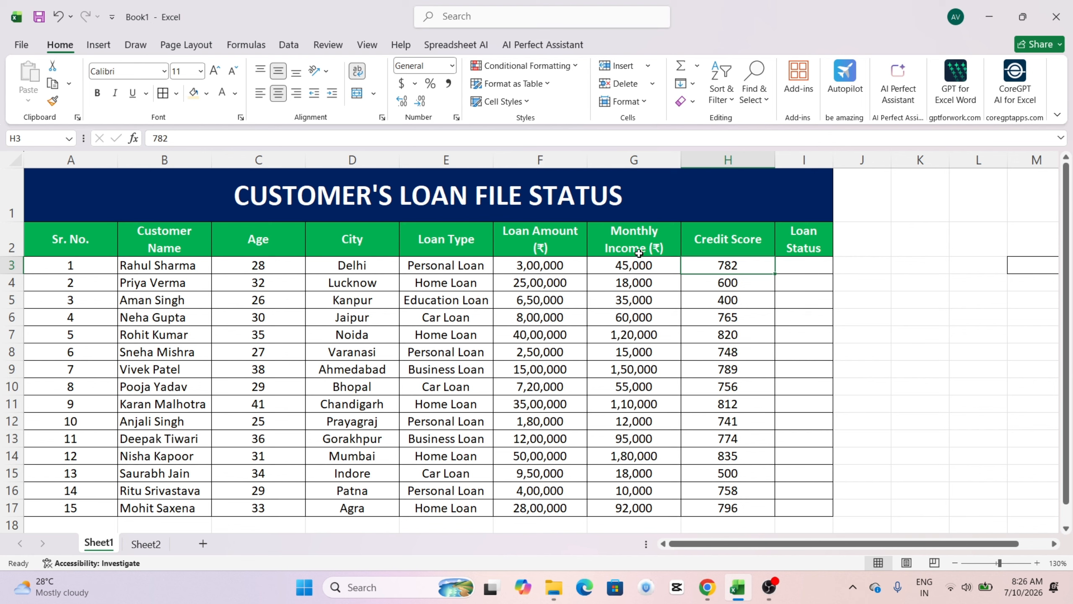
left_click_drag(639, 268, 648, 505)
left_click(639, 305)
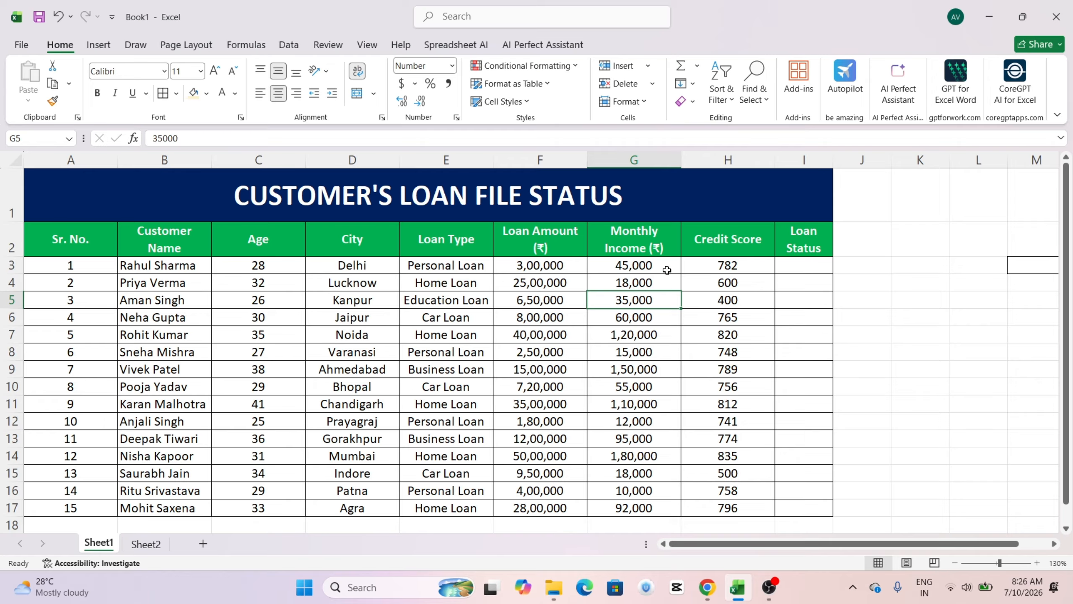
left_click(637, 266)
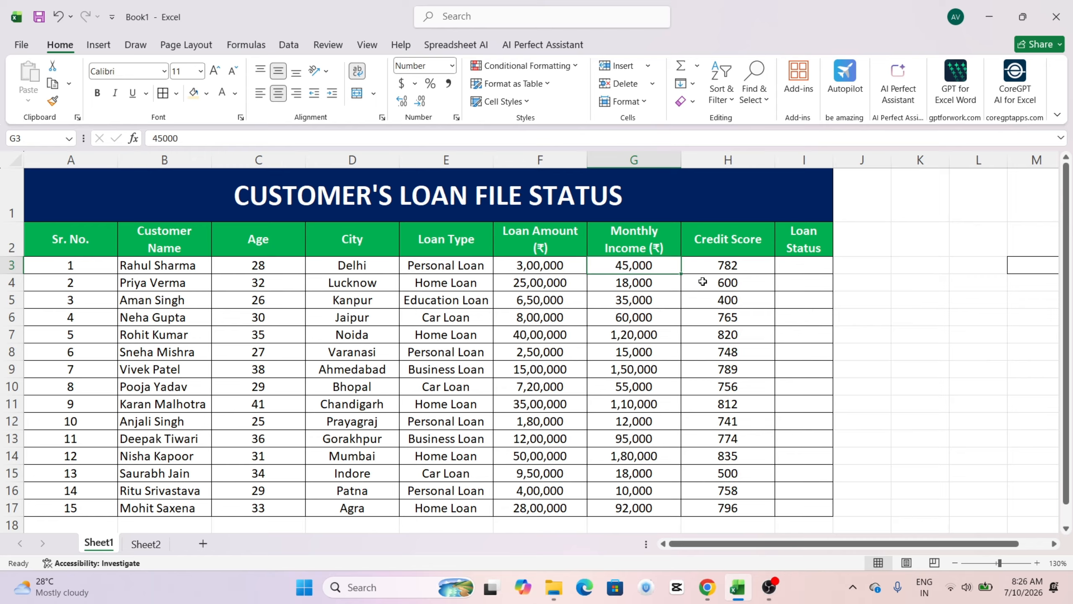
left_click(727, 265)
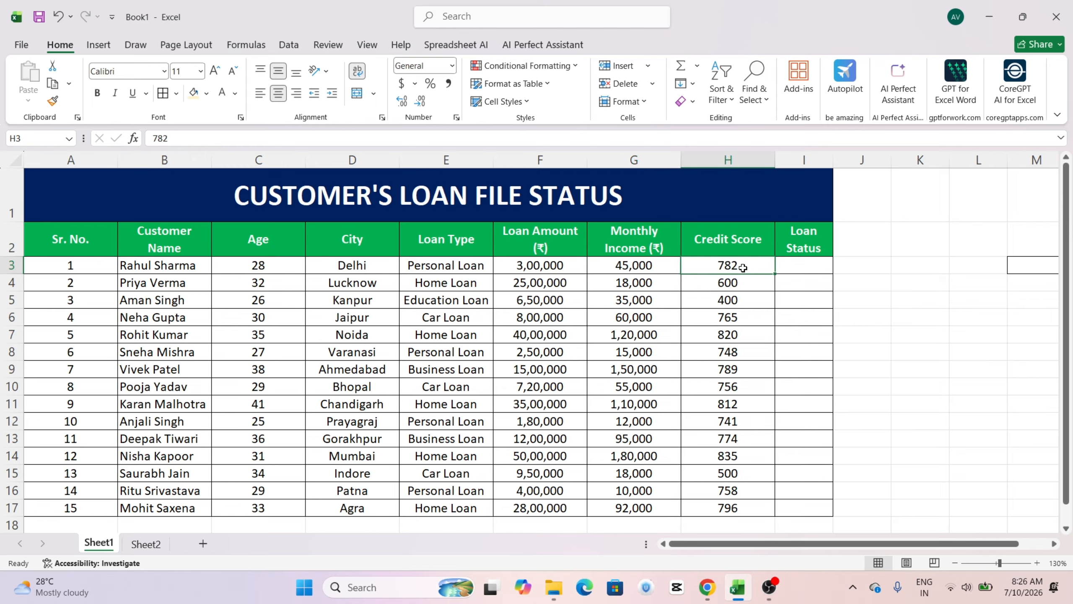
left_click(790, 264)
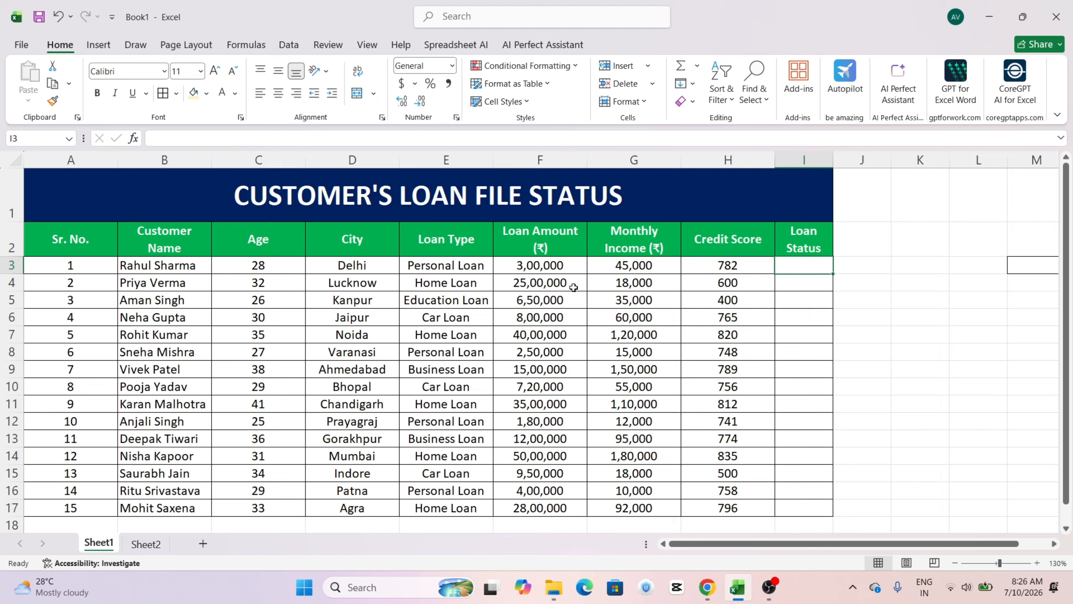
left_click(621, 282)
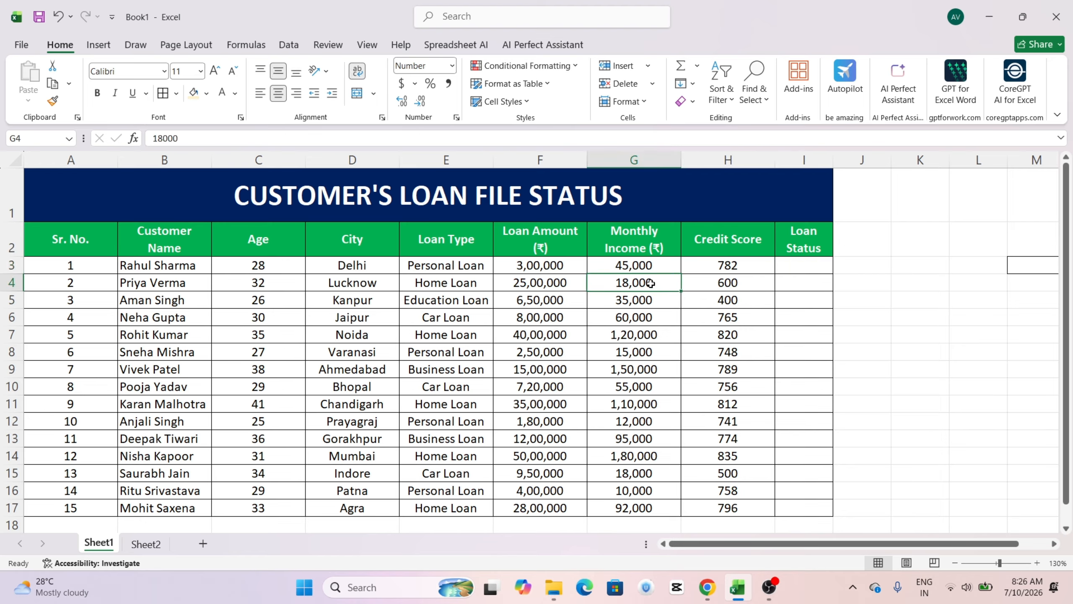
left_click(735, 283)
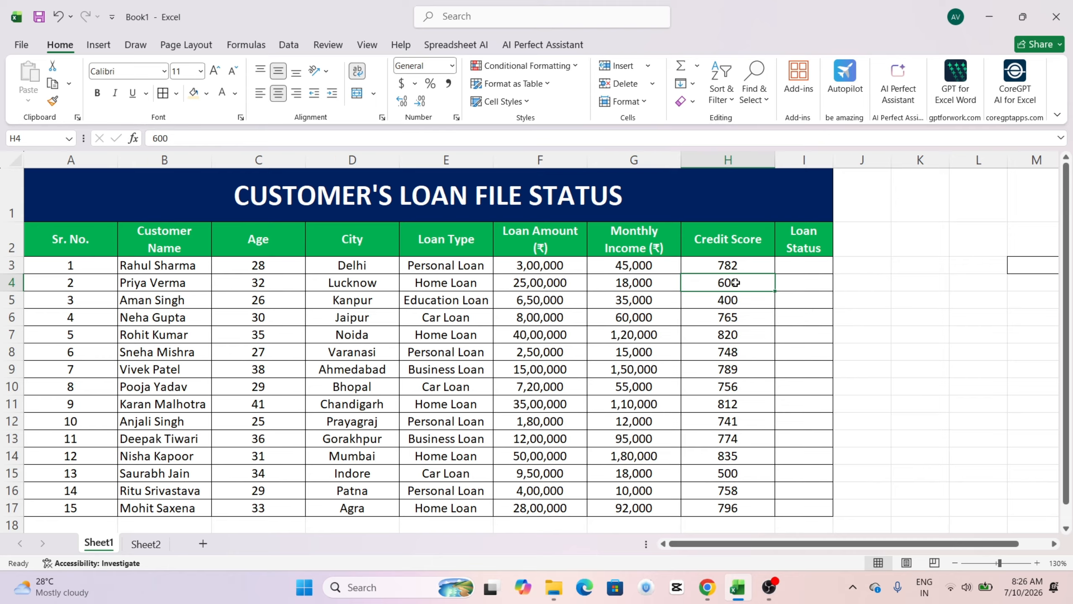
left_click(793, 286)
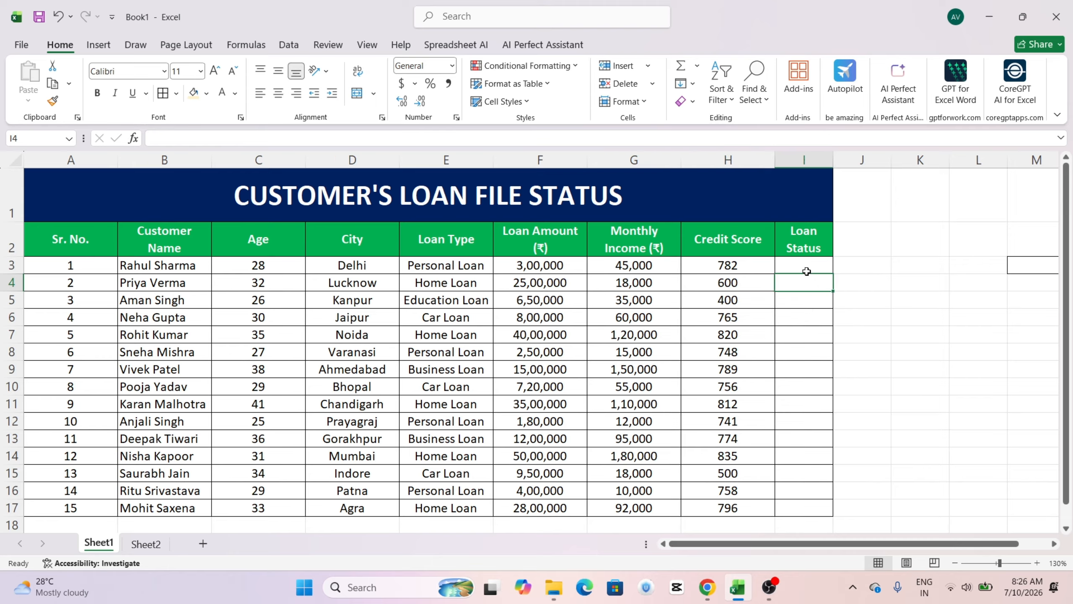
left_click_drag(805, 269, 803, 507)
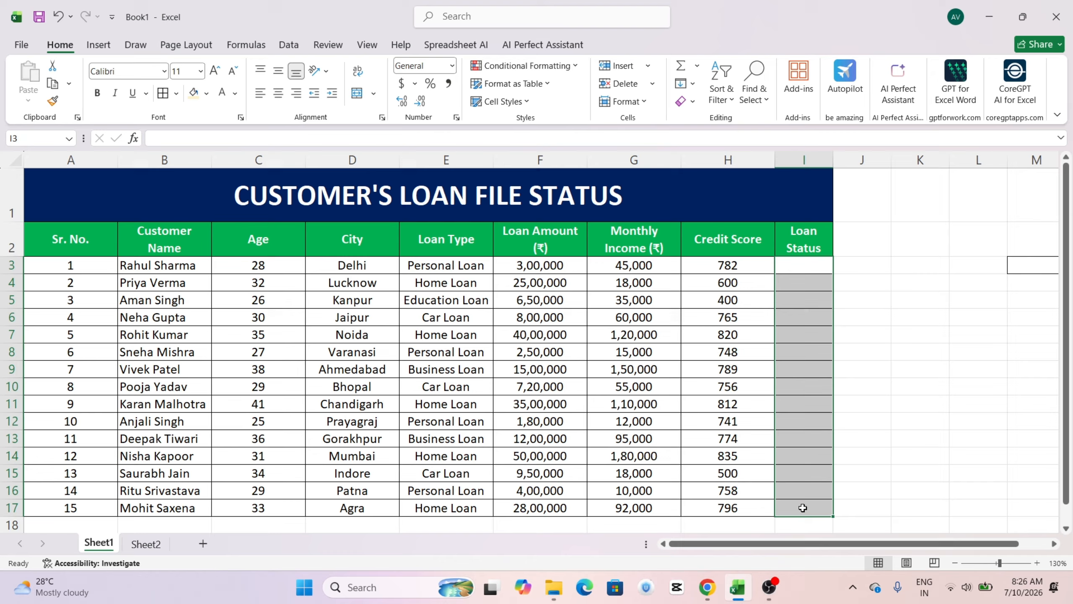
left_click(794, 269)
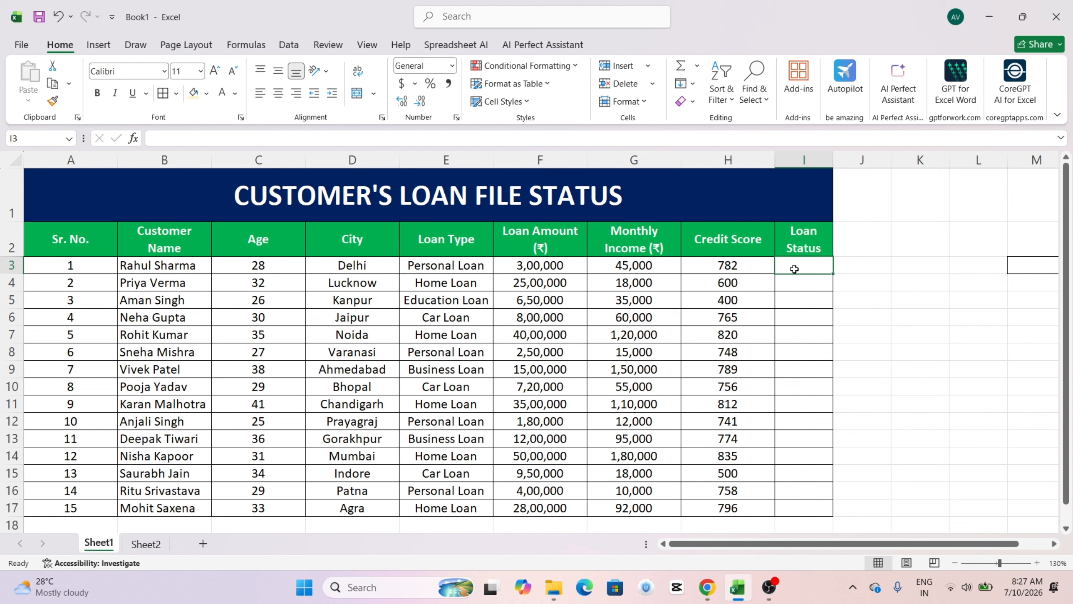
type("=")
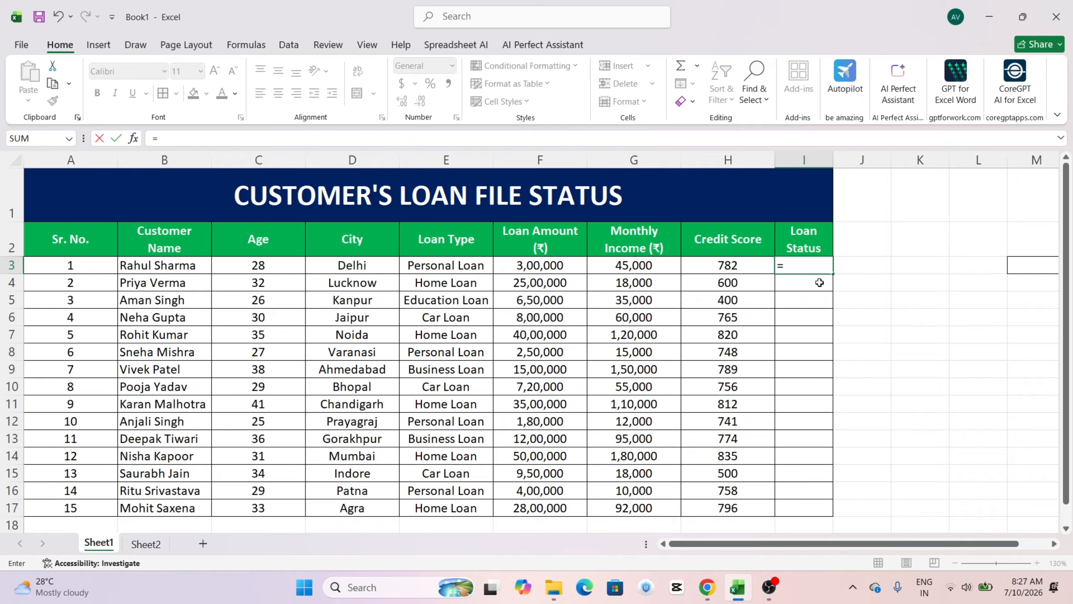
key("Escape")
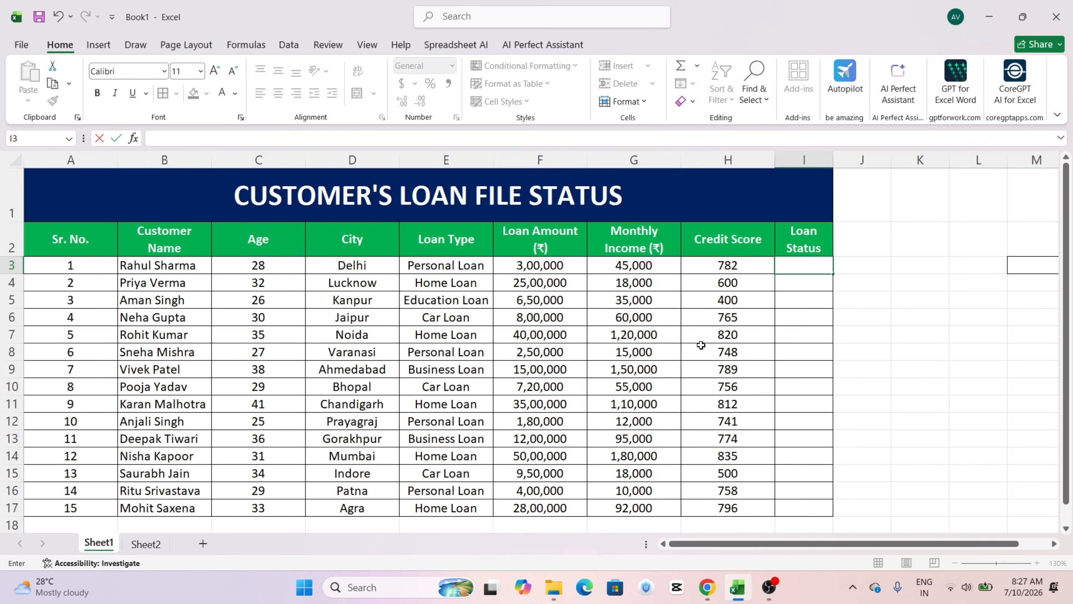
Begin an IF formula in Loan Status cell I3 with the conditions H3>750 and G3>20000, separated by a comma.
left_click(912, 371)
scroll(915, 372, "up", 1)
scroll(915, 371, "up", 1)
scroll(915, 370, "up", 1)
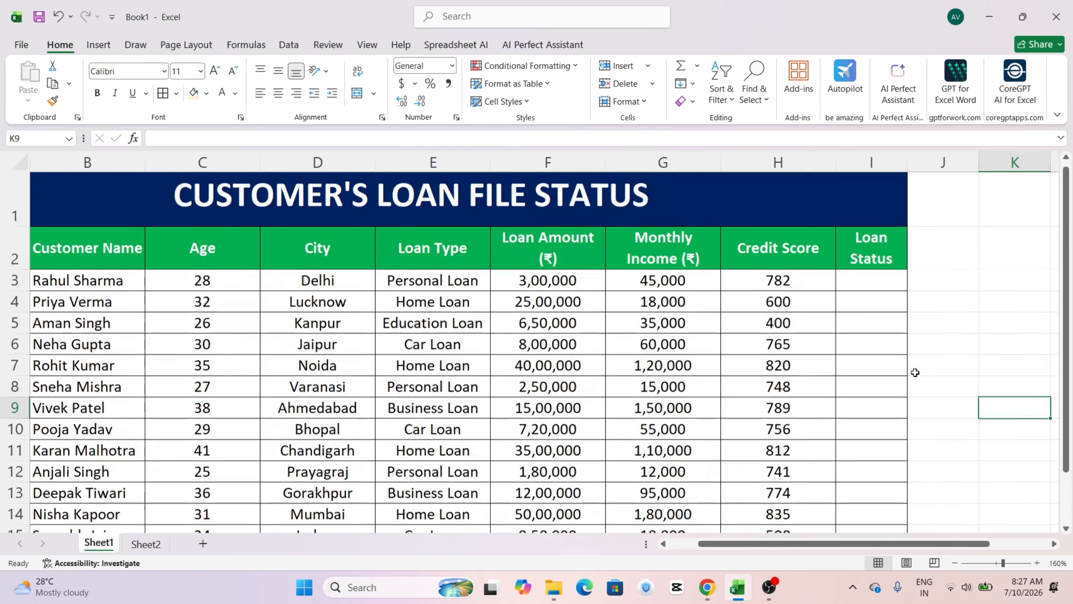
left_click(881, 295)
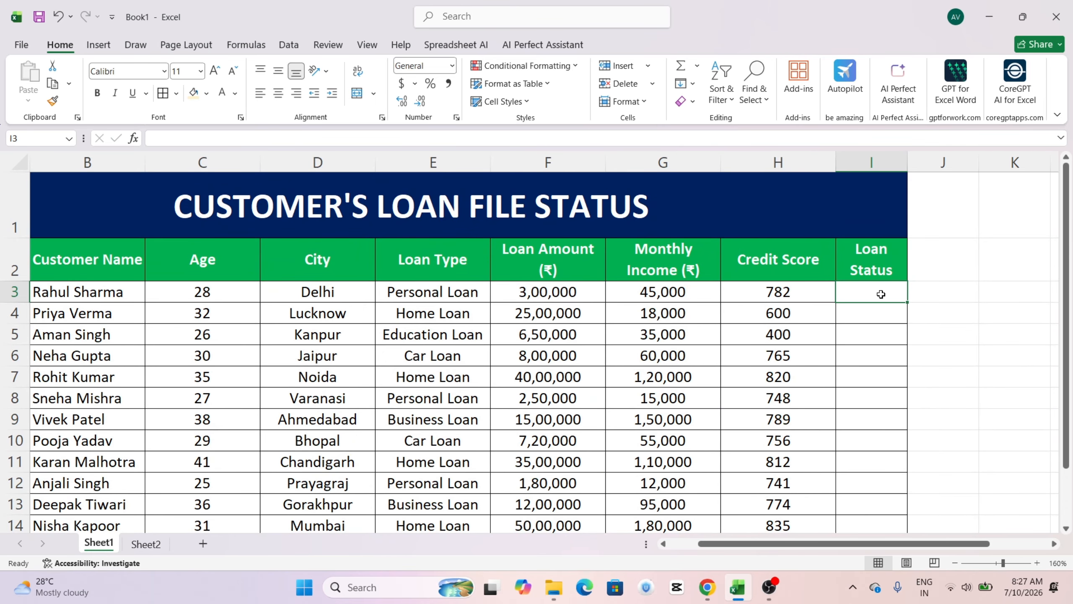
type("=if")
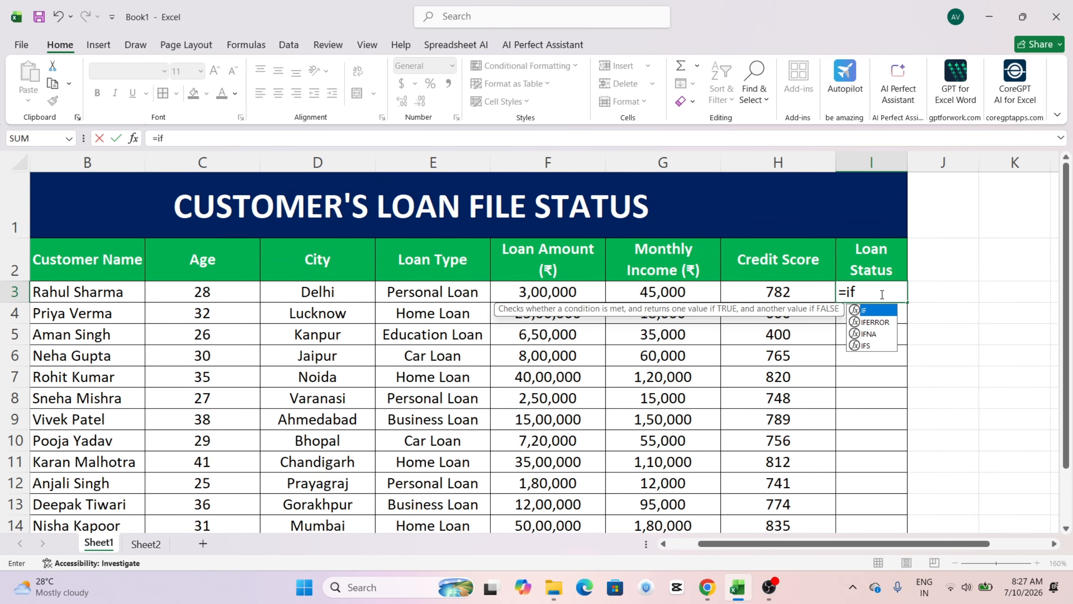
type("(")
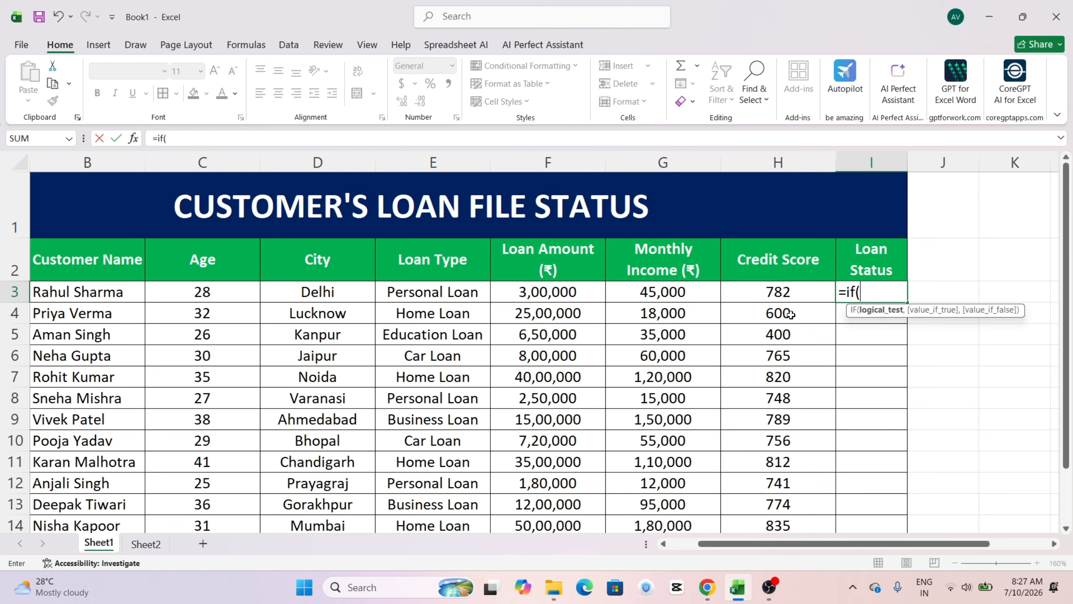
left_click(775, 291)
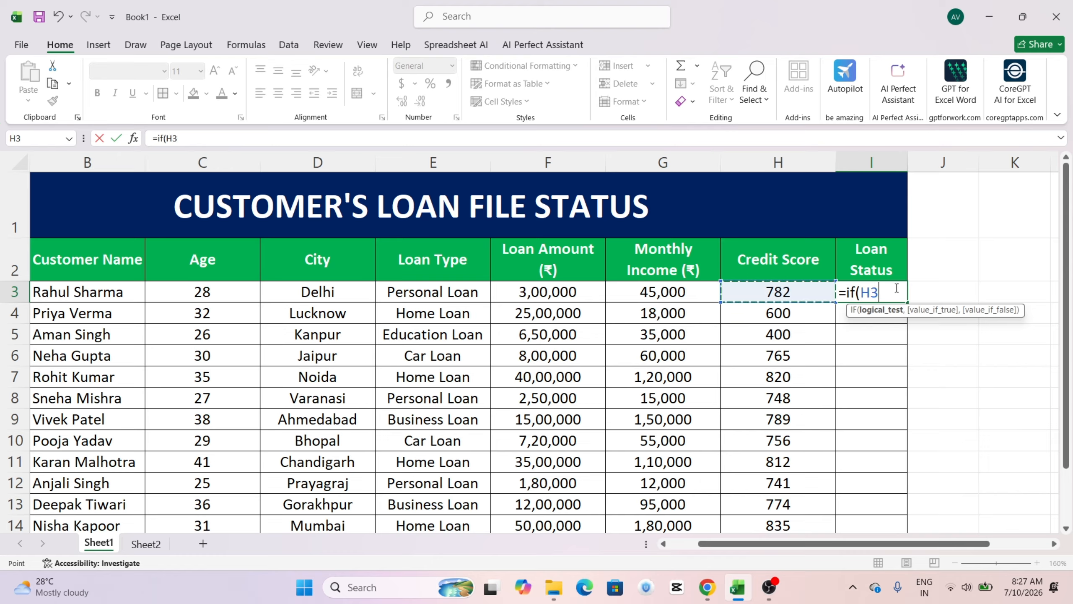
type(">")
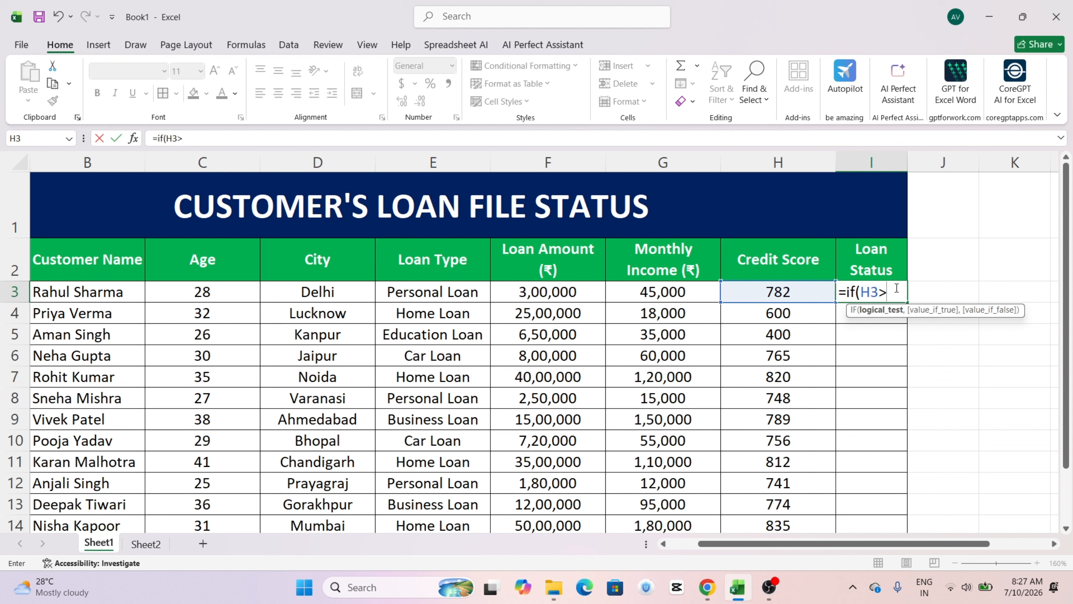
type("750,")
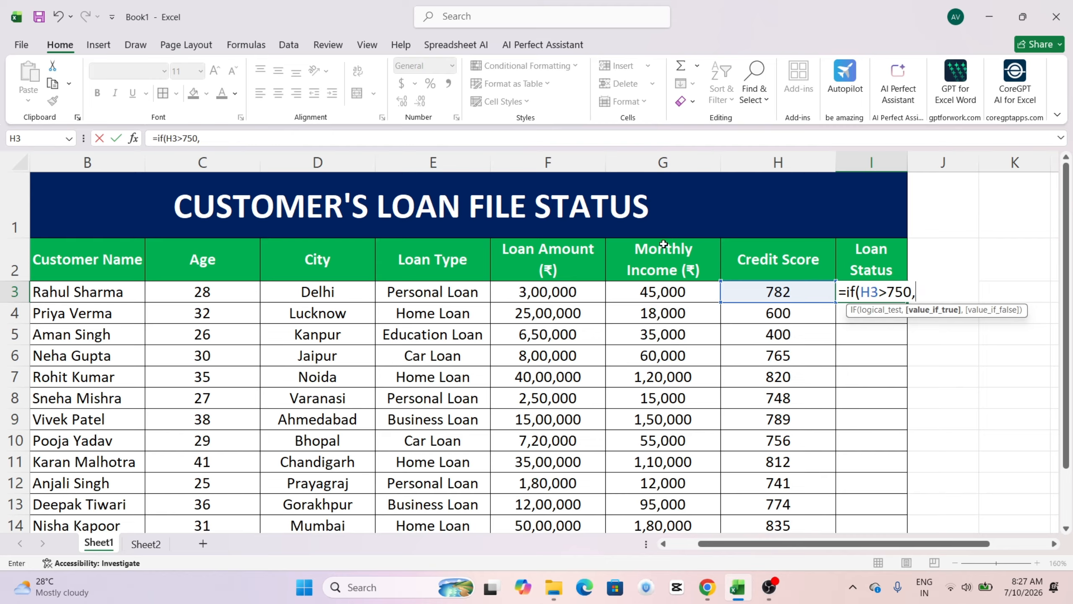
left_click(661, 287)
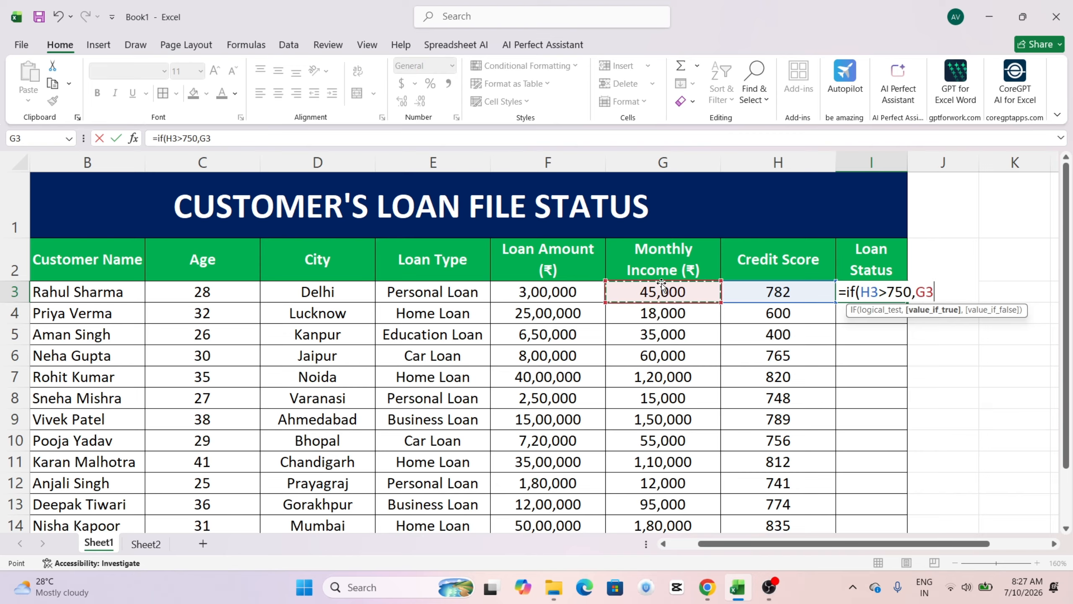
type(">20000")
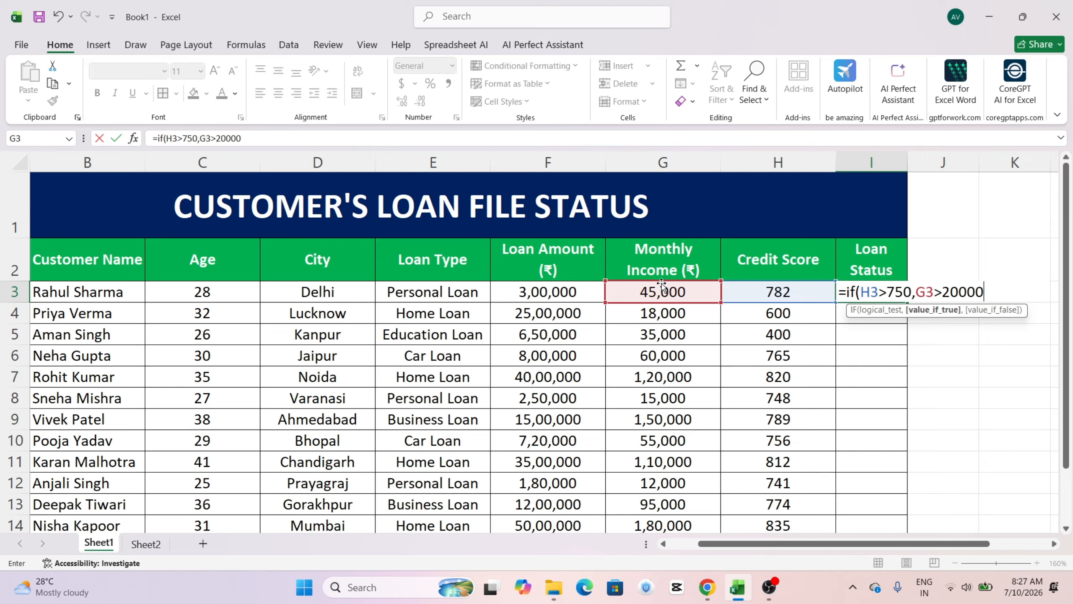
Nest both conditions in an AND function so the formula reads =if(and(H3>750,G3>20000), up to the value-if-true argument.
left_click(856, 292)
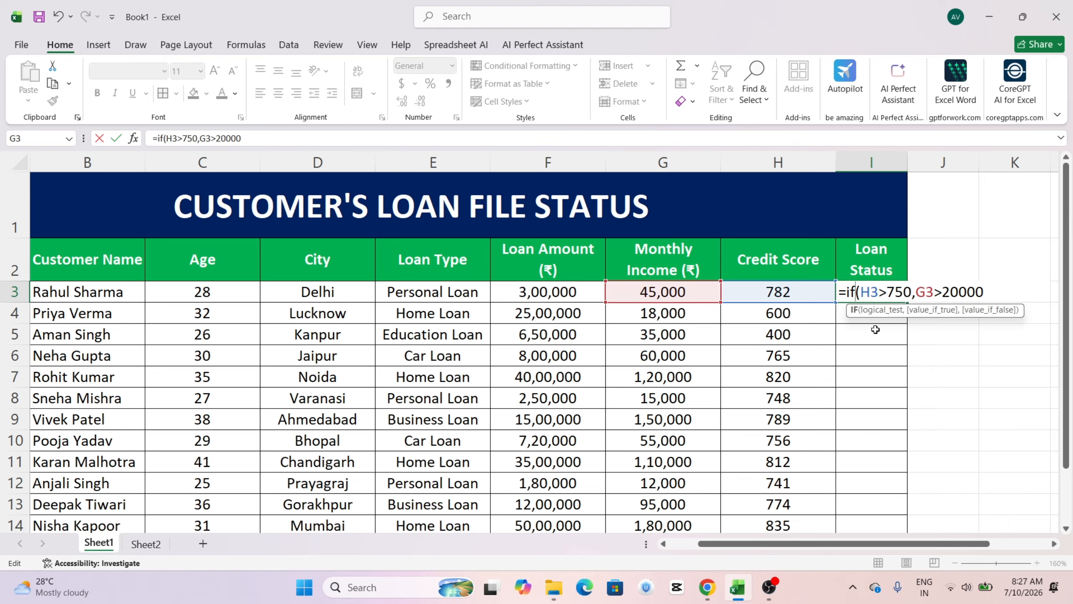
type("(and")
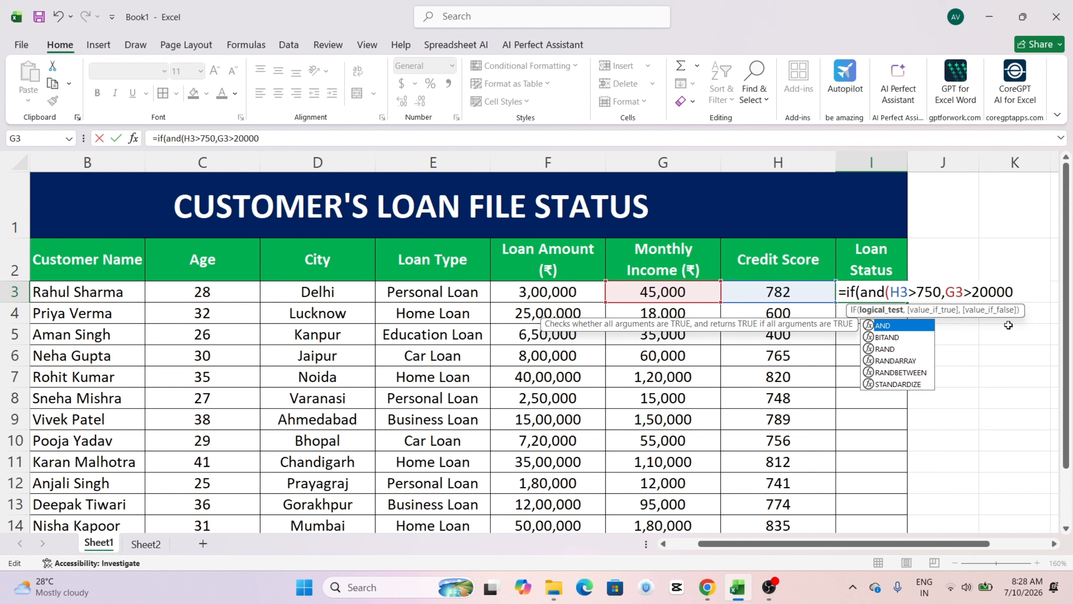
left_click(1017, 293)
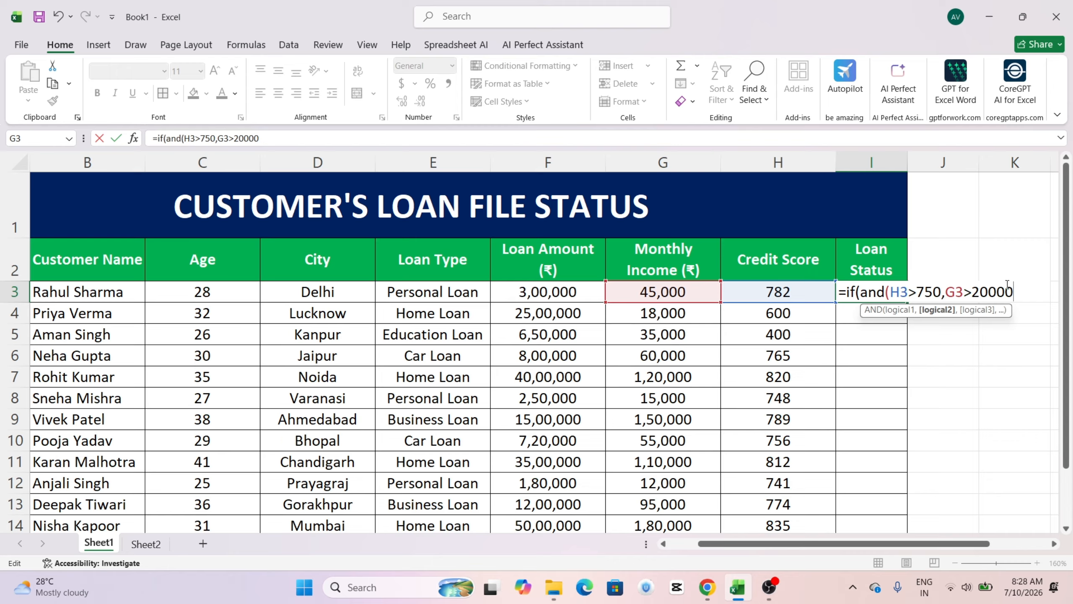
type(")")
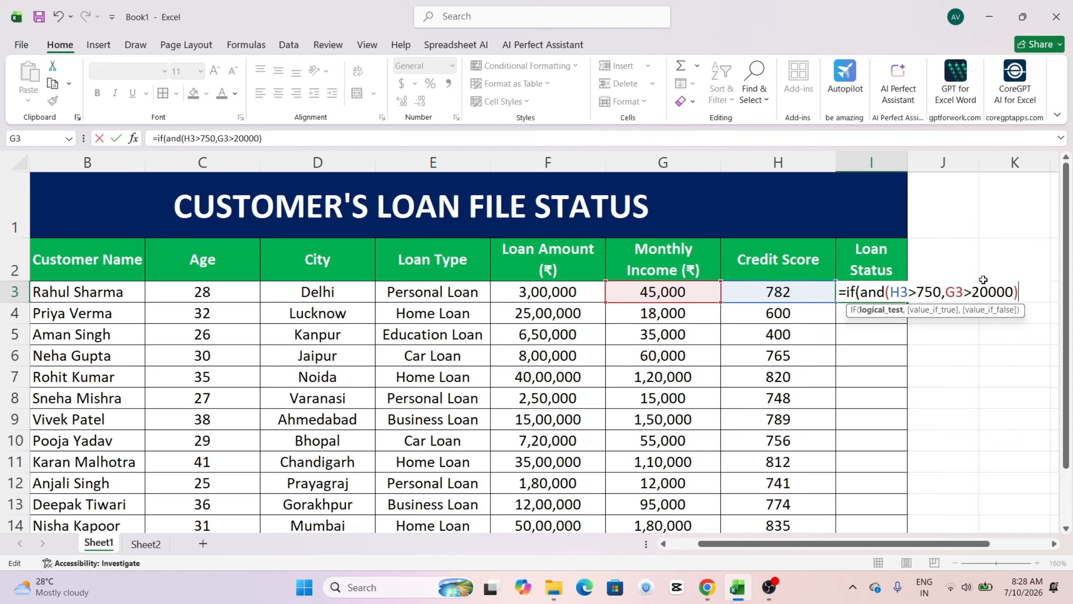
type(",")
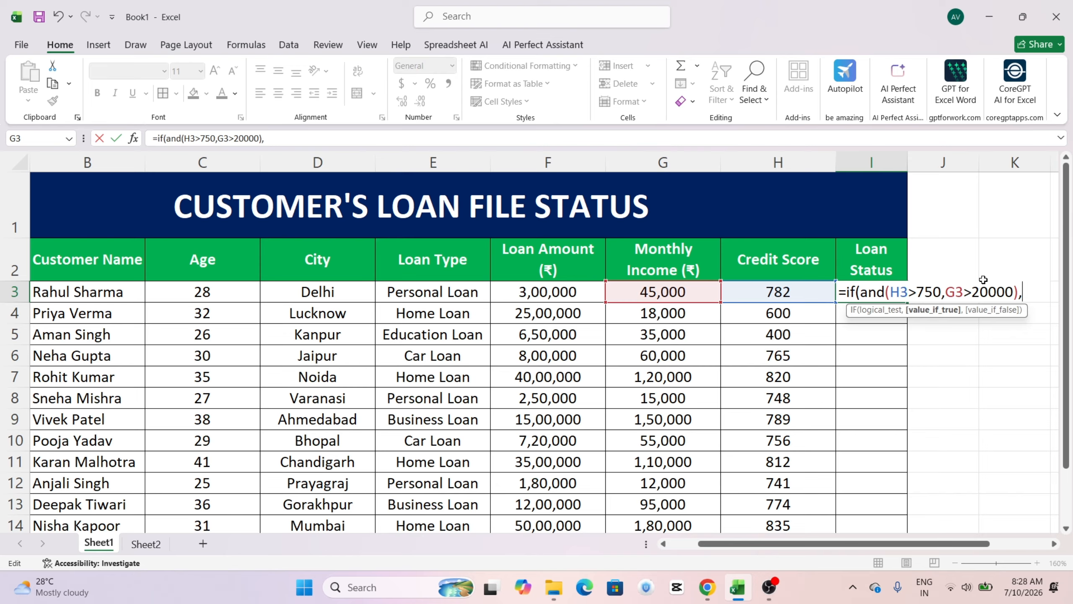
Complete the I3 formula with "Approved" as the value if true and "Rejected" as the value if false, and enter it.
type("\"L")
key("BackSpace")
type("Approved")
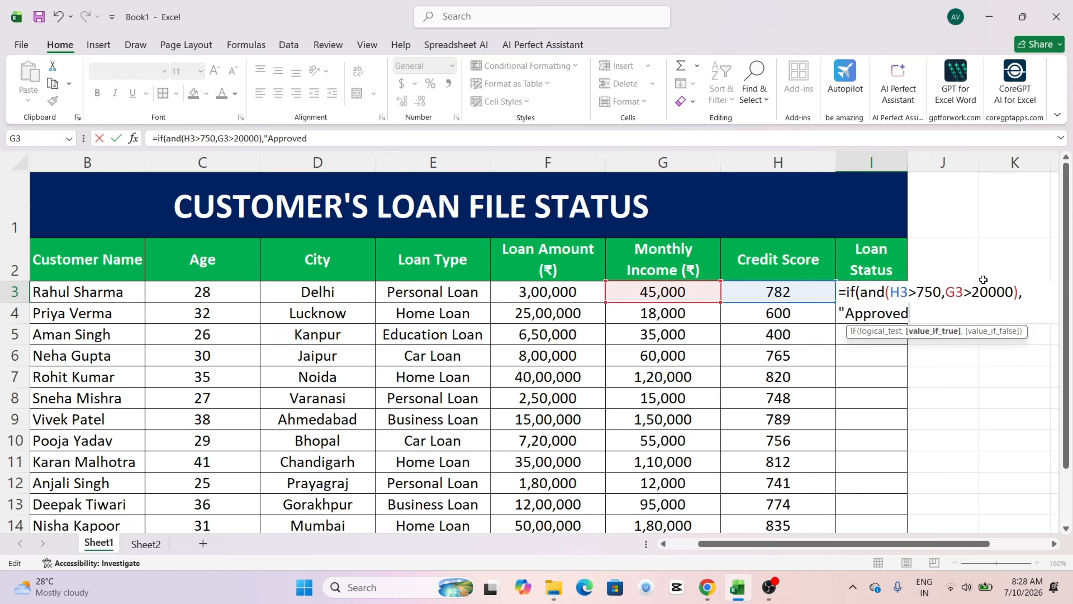
type("\",")
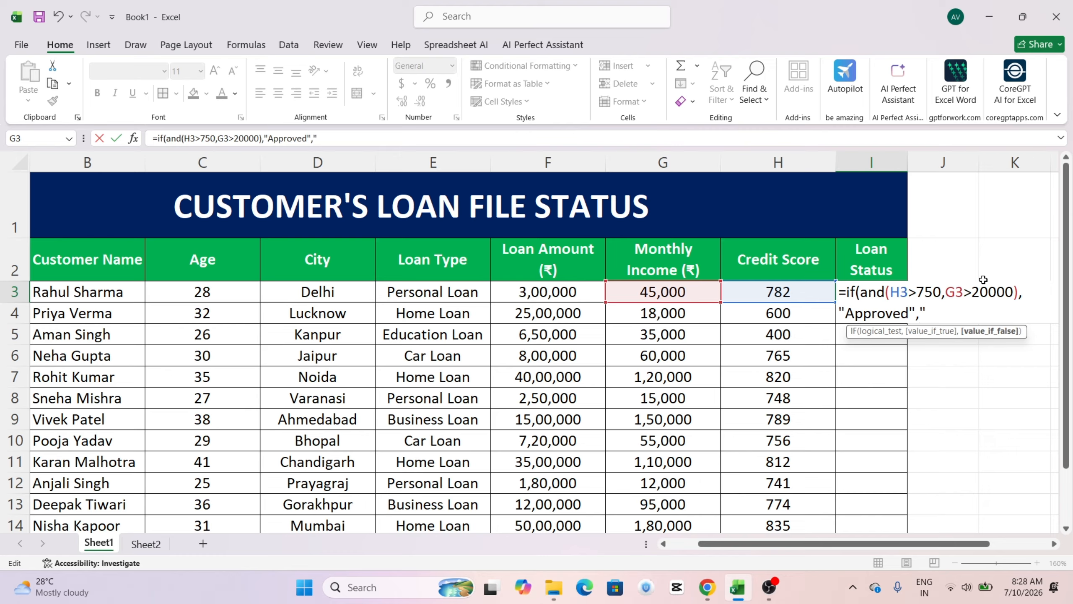
type("\"Rejected\"")
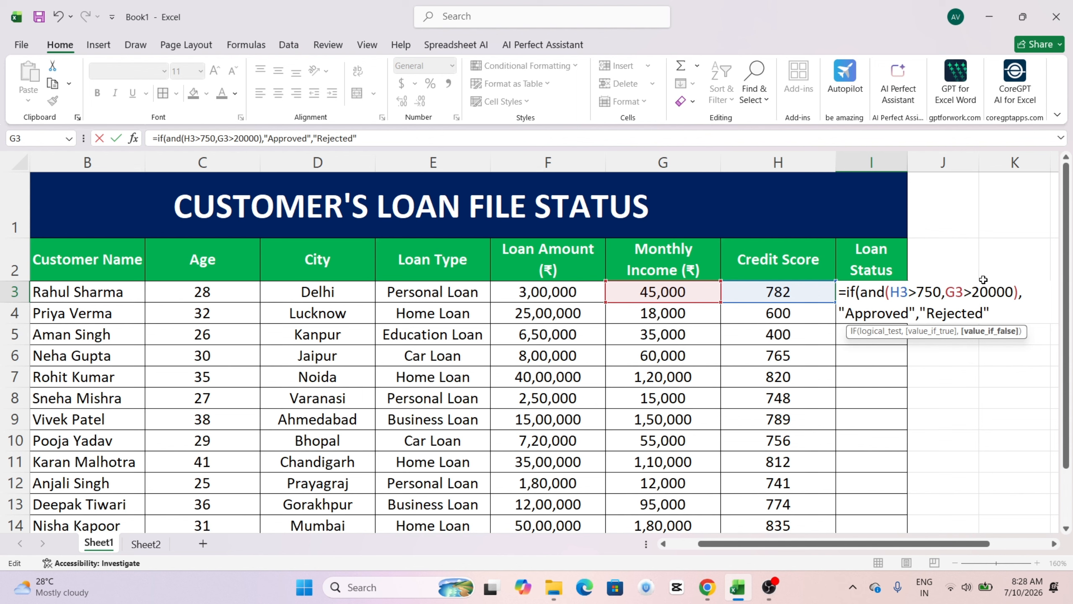
type(")")
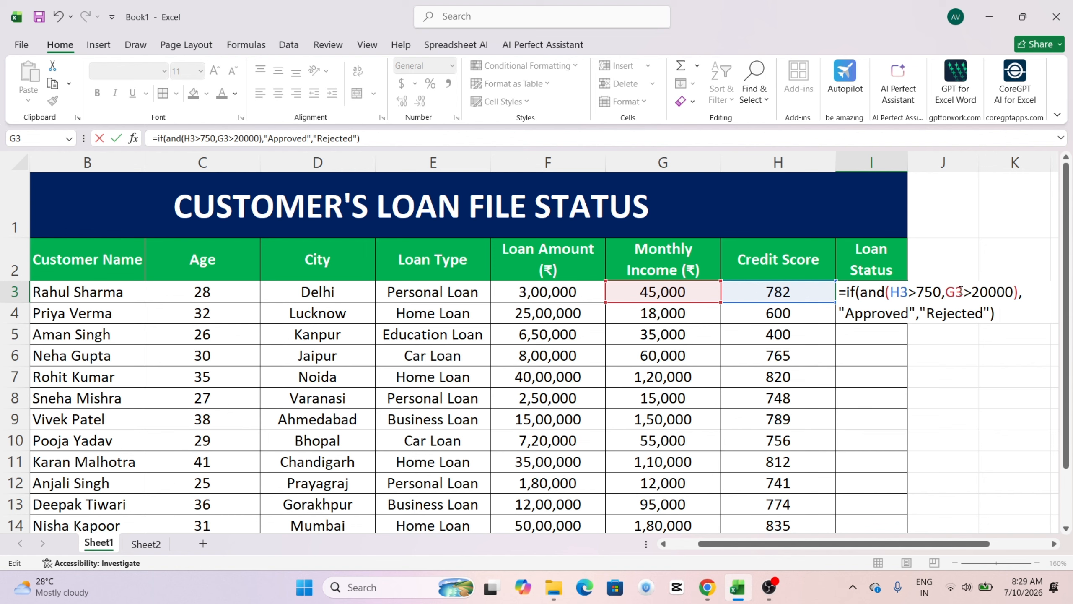
key("Return")
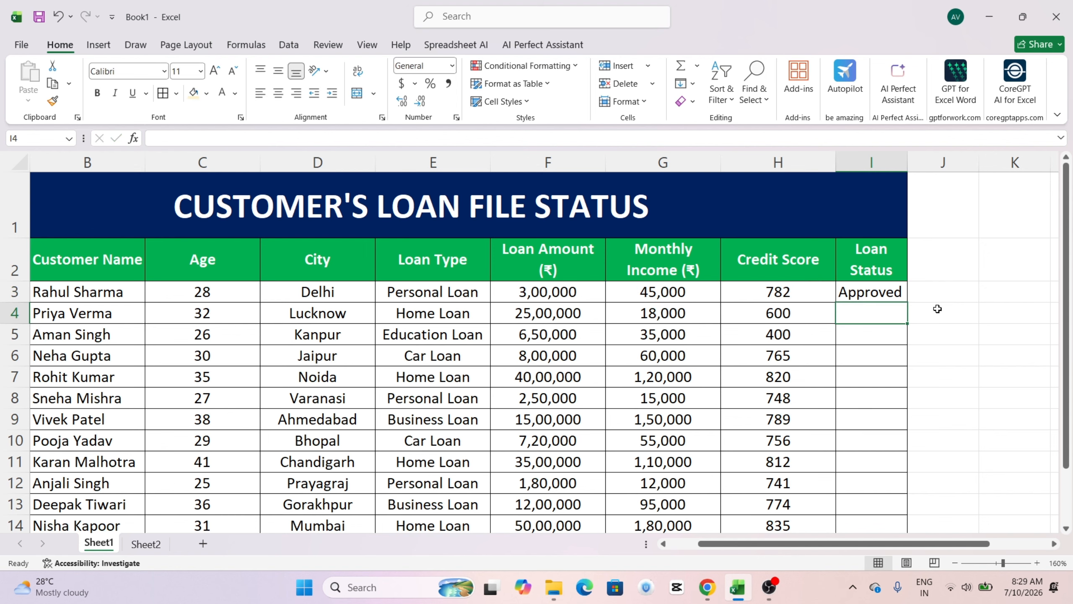
Fill the Loan Status formula from I3 down to I17.
left_click(853, 292)
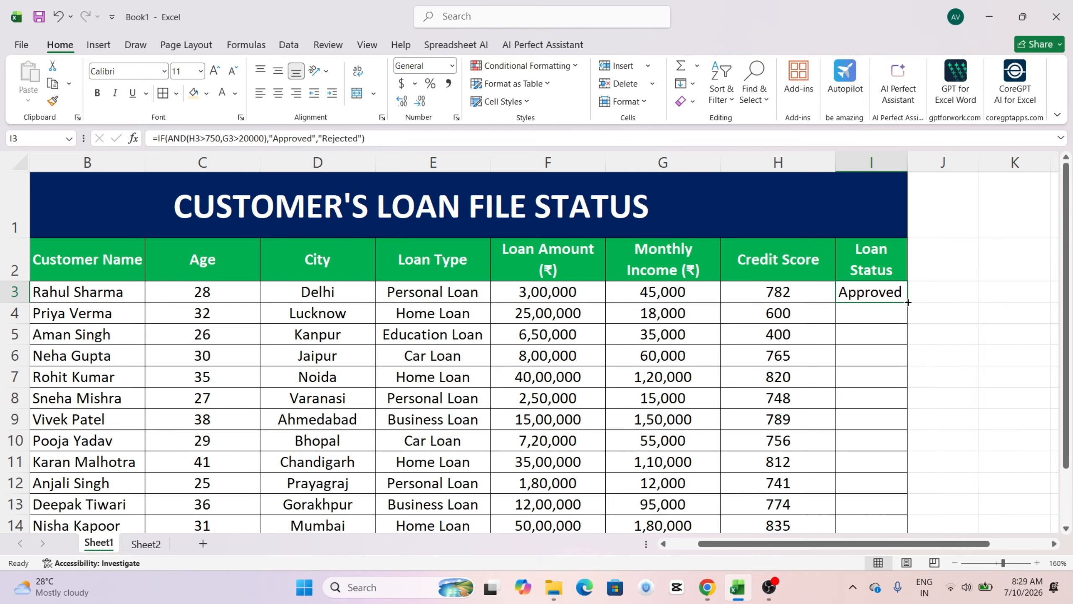
left_click_drag(908, 302, 908, 490)
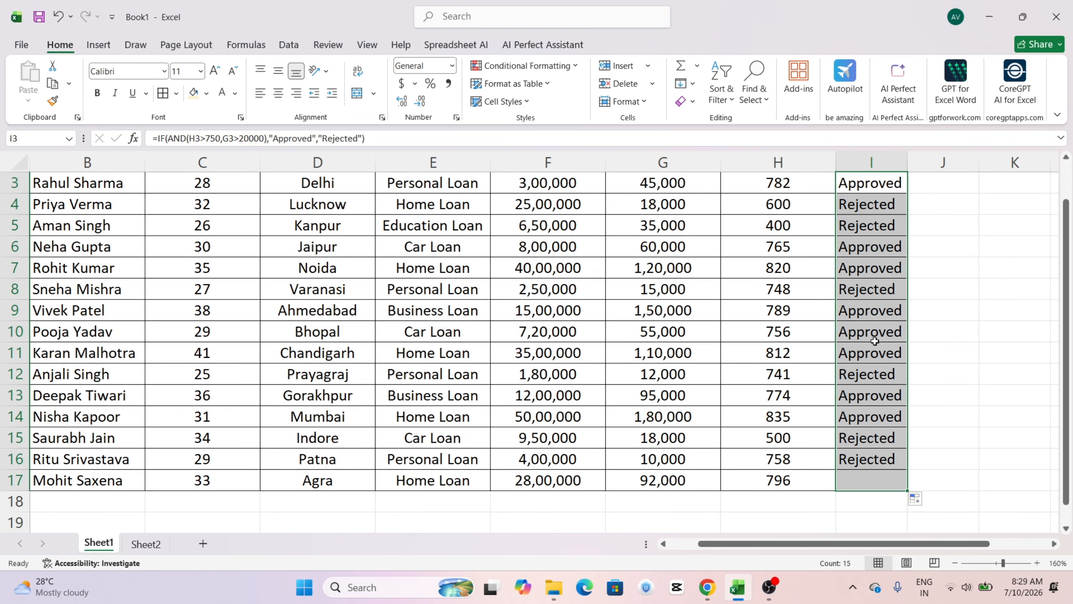
scroll(865, 295, "down", 1)
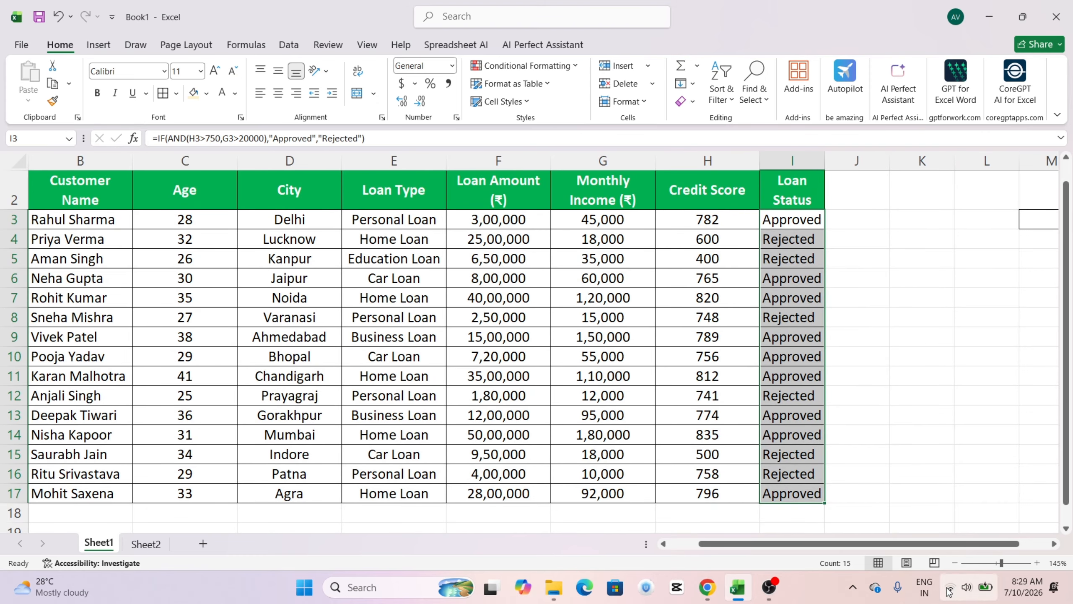
left_click_drag(862, 549, 824, 549)
scroll(759, 418, "up", 1)
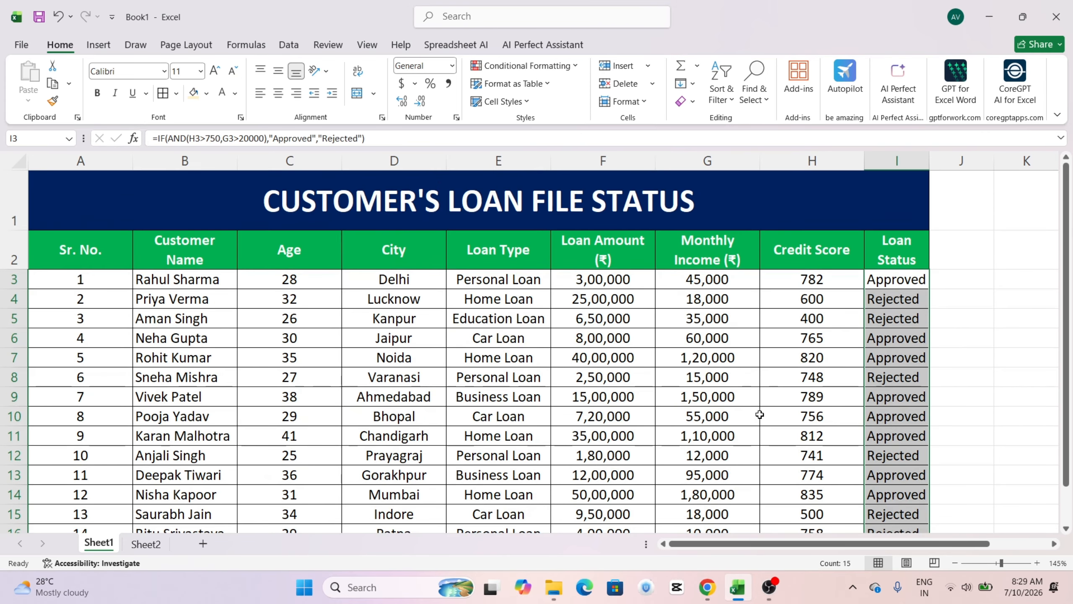
scroll(759, 415, "down", 1)
left_click(860, 383)
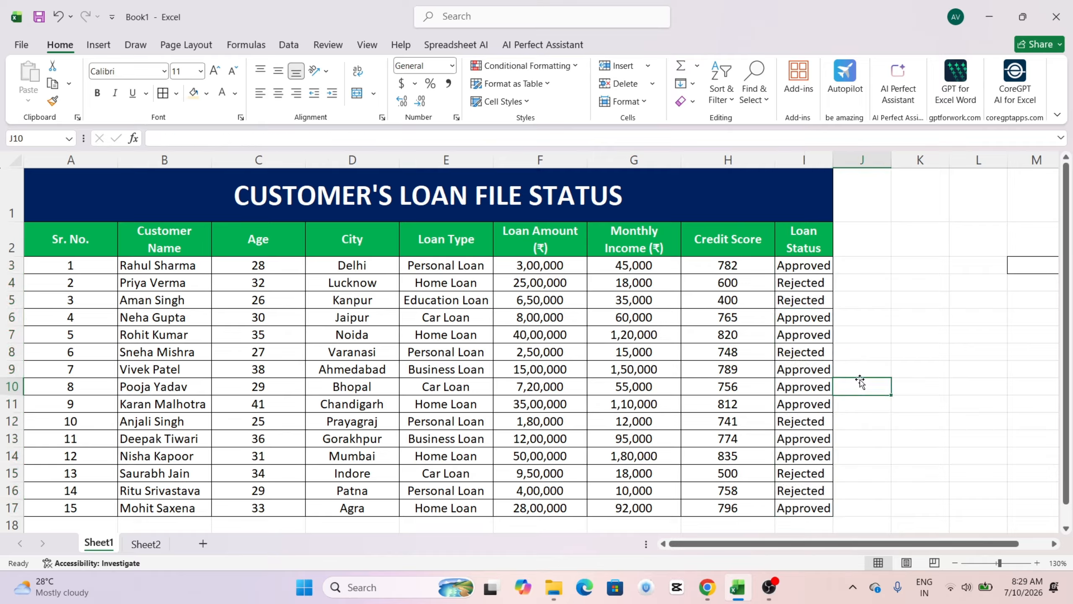
Check the Loan Status of the first three customers against their monthly incomes and credit scores.
left_click_drag(752, 268, 787, 268)
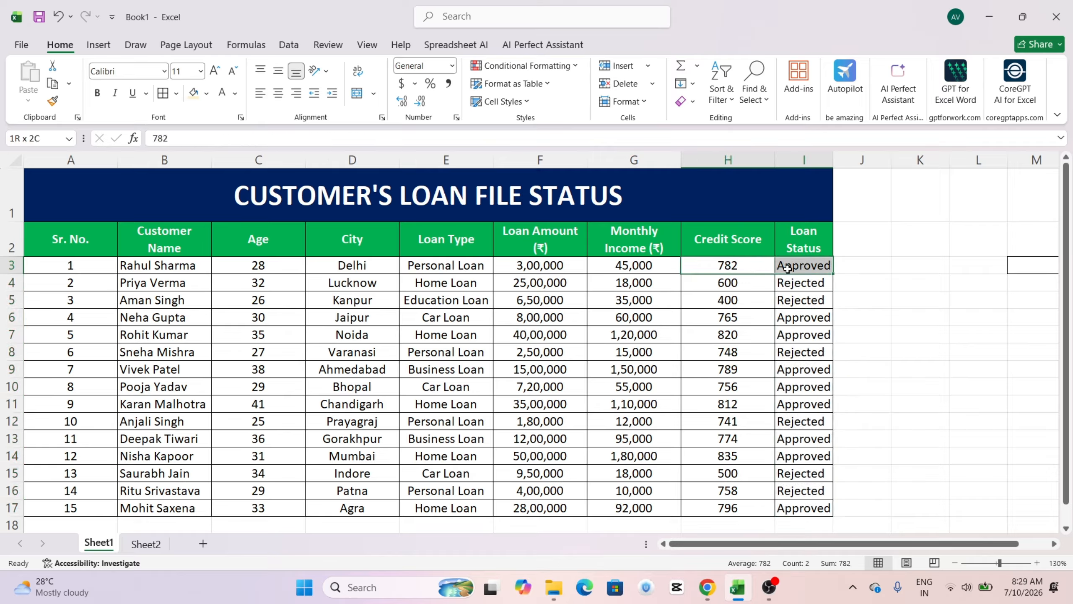
left_click_drag(650, 285, 700, 285)
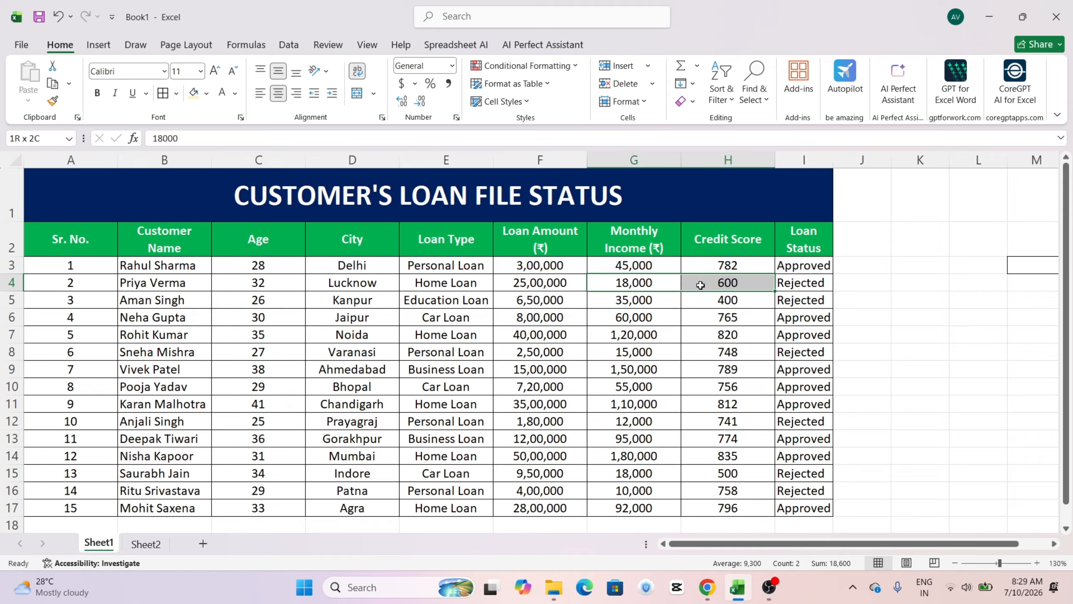
left_click(625, 299)
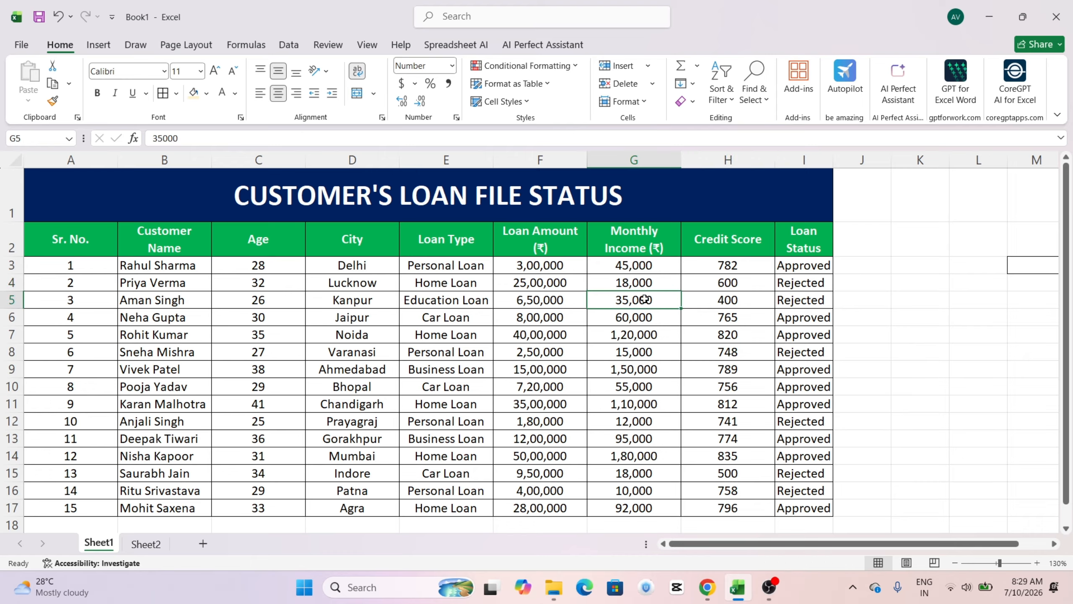
left_click(735, 299)
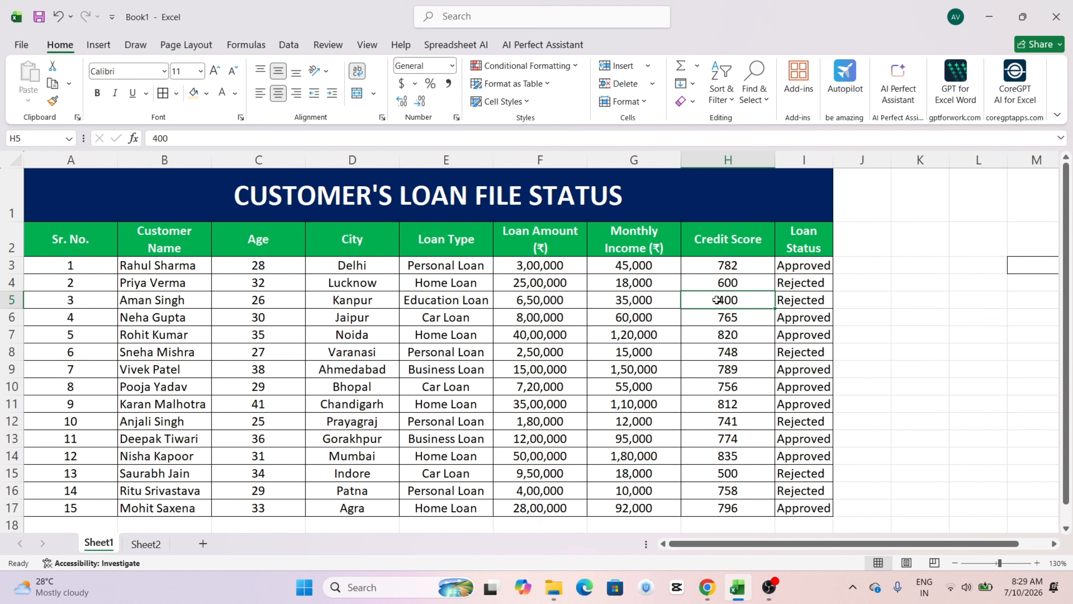
left_click(790, 300)
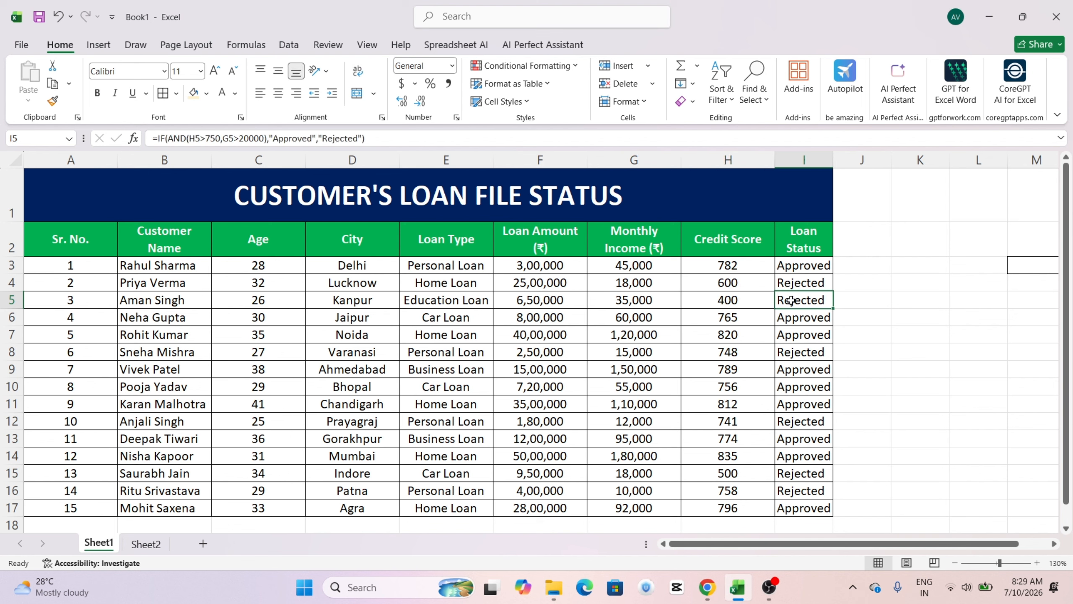
left_click(642, 298)
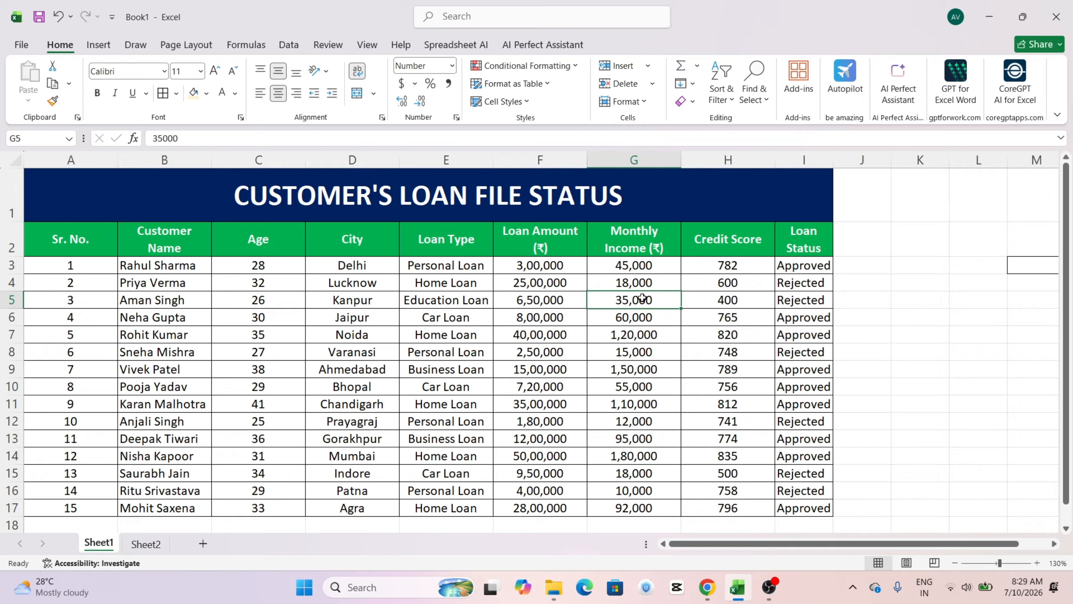
left_click(709, 301)
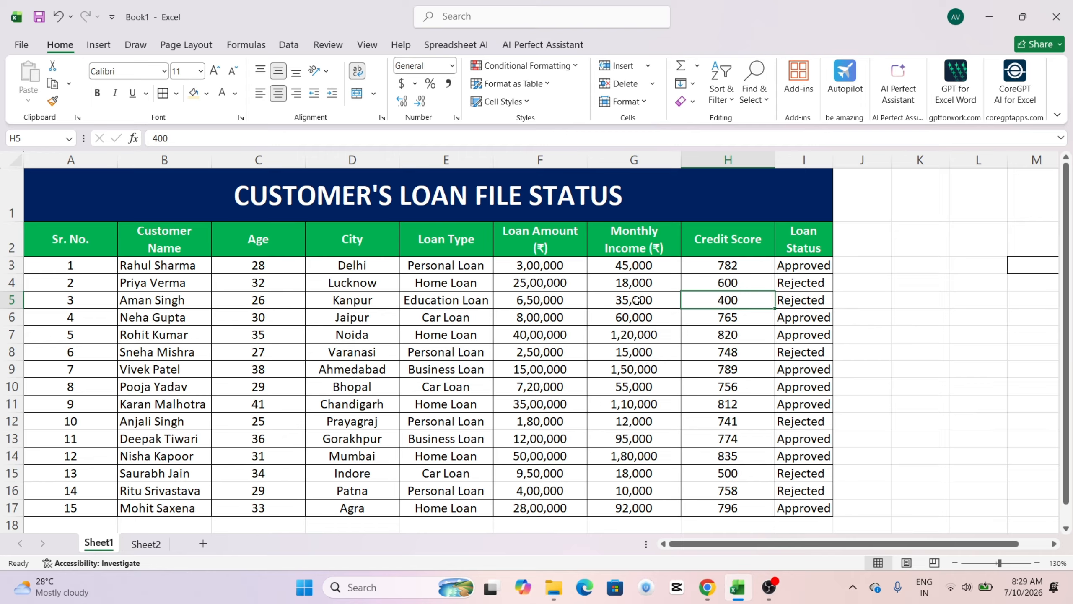
left_click(636, 300)
left_click(730, 302)
left_click(800, 301)
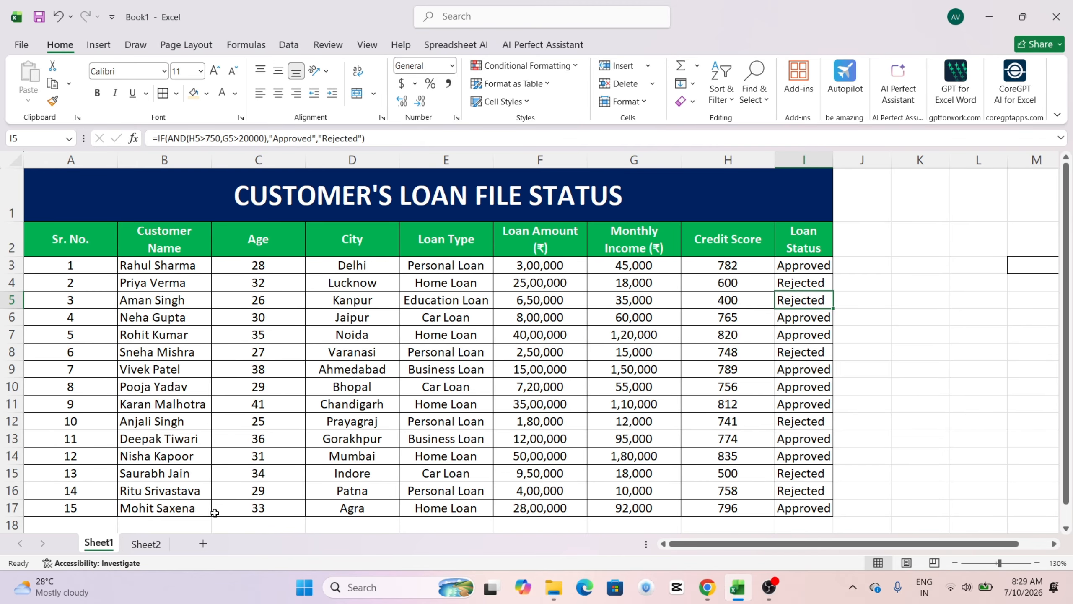
Review the credit score and monthly income conditions for loan approval on Sheet2.
left_click(146, 543)
left_click(144, 353)
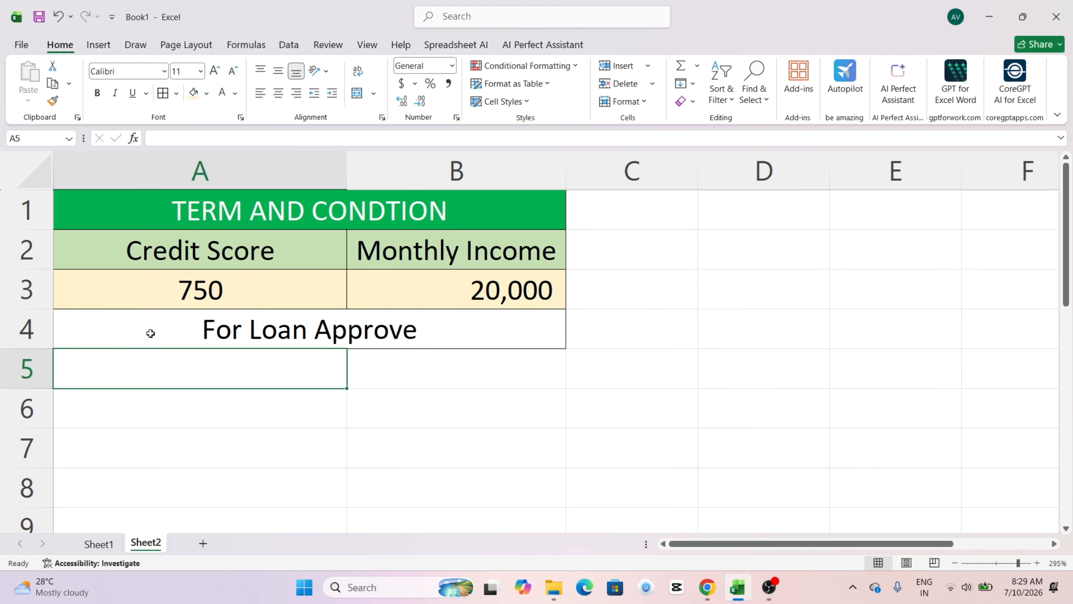
left_click_drag(185, 248, 192, 304)
left_click(168, 299)
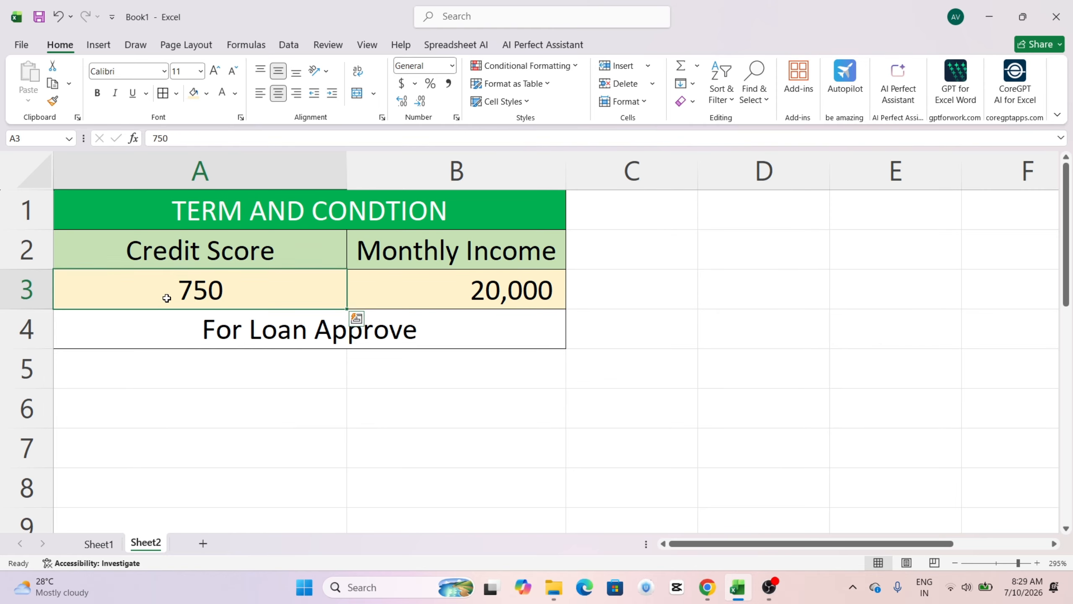
left_click(407, 258)
left_click_drag(407, 258, 407, 298)
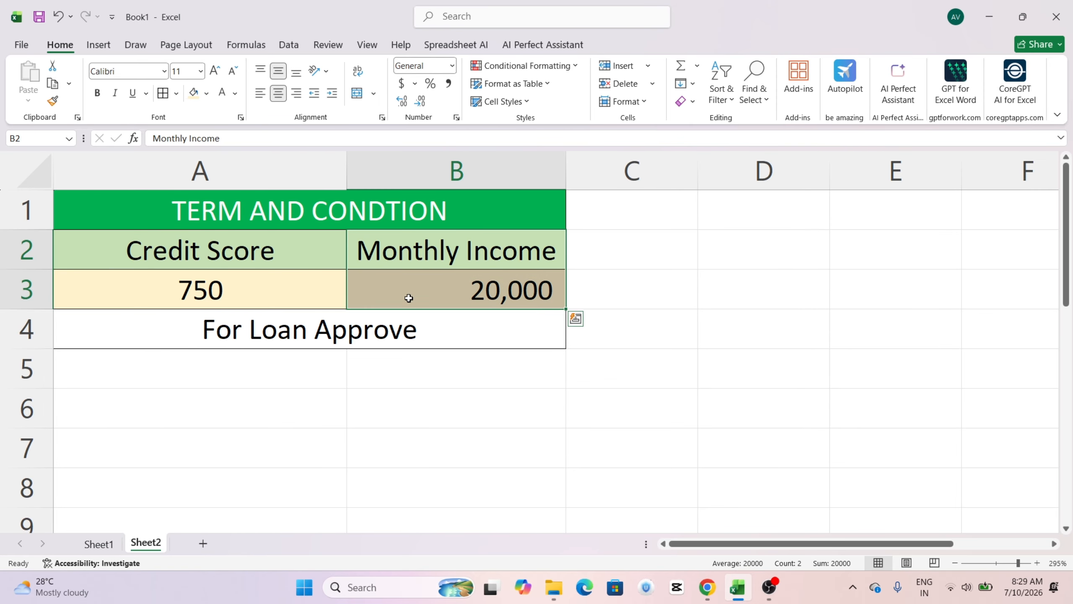
left_click(425, 292)
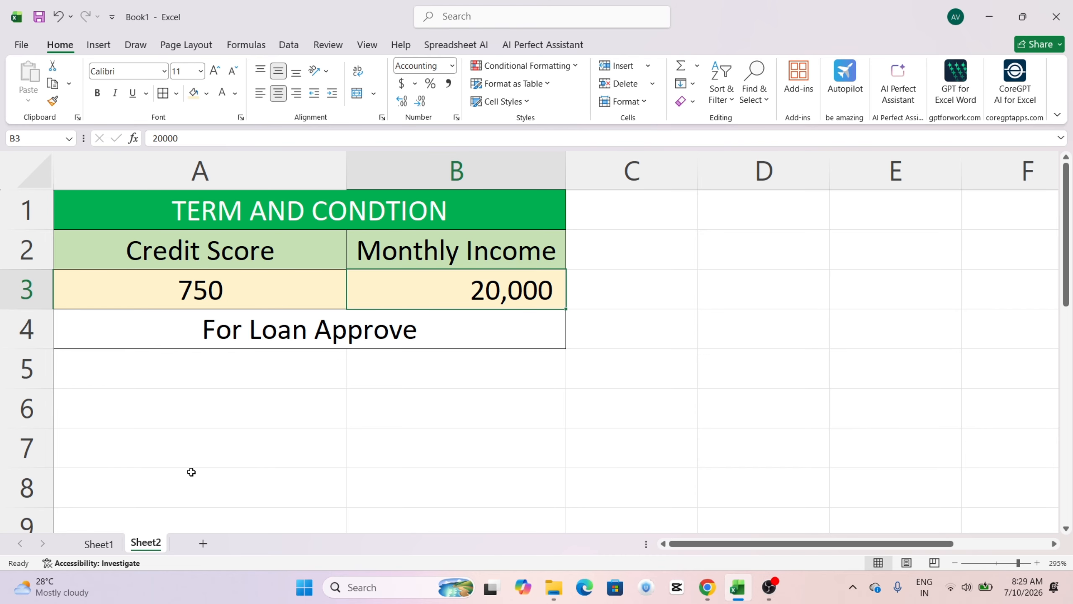
left_click(187, 329)
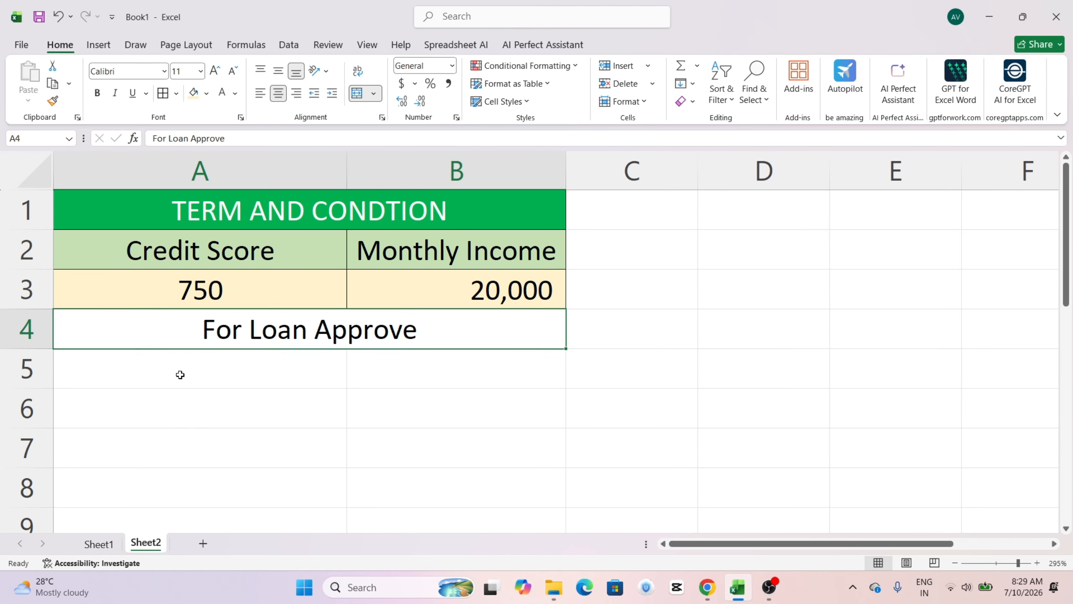
Return to Sheet1 and compare the row 16 customer's monthly income with the Loan Status in I16.
left_click(101, 545)
left_click(923, 336)
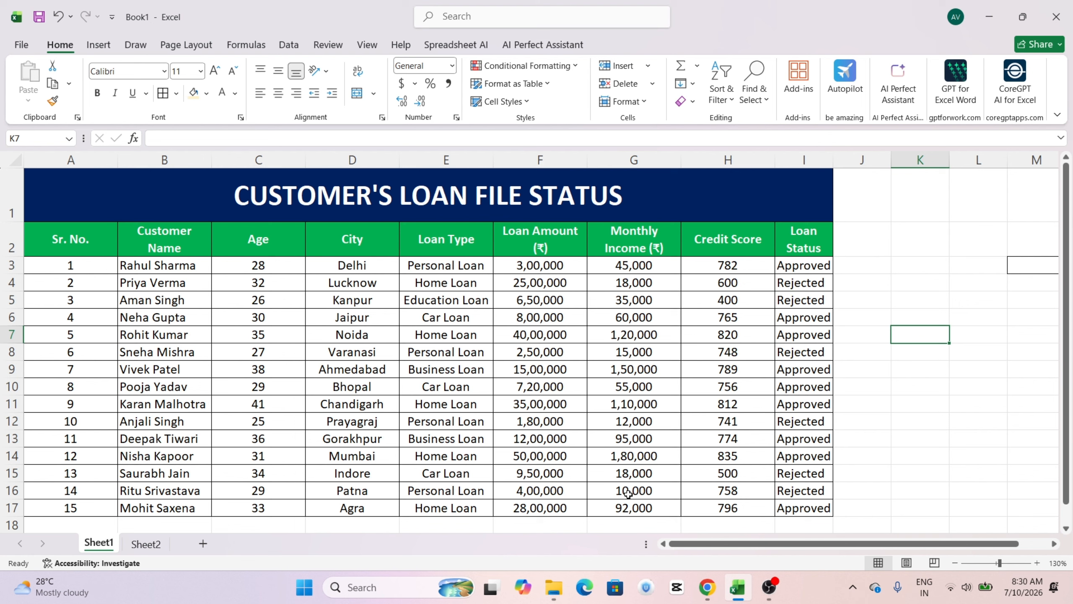
left_click(615, 491)
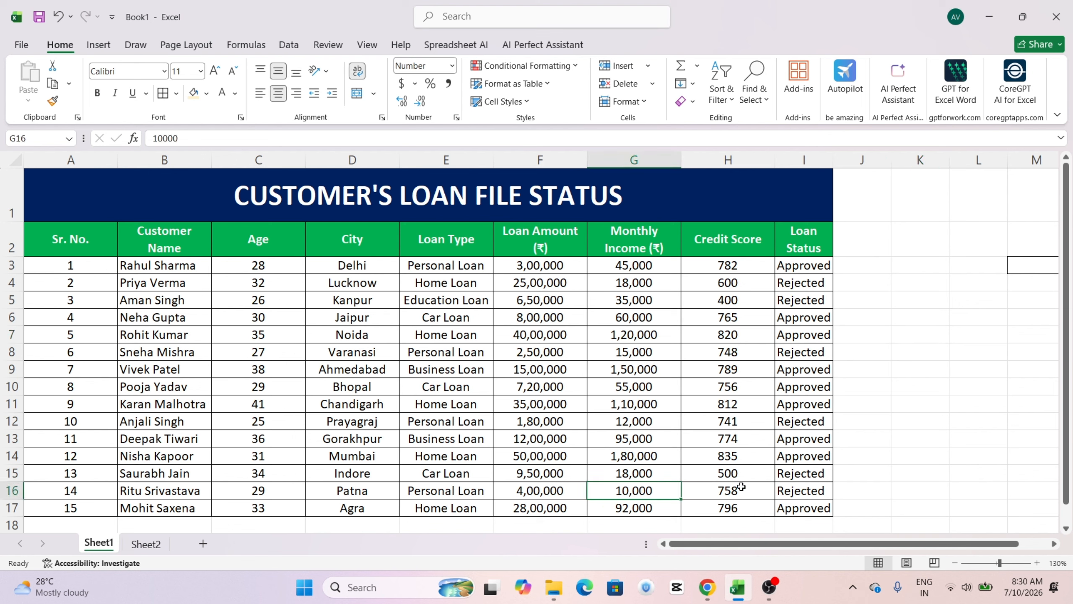
left_click(798, 487)
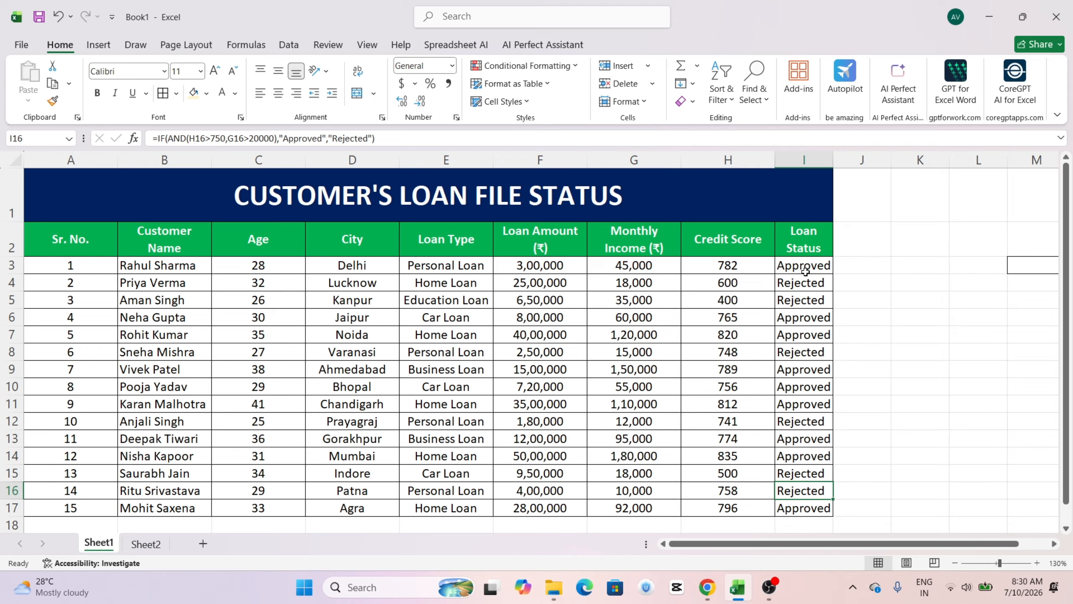
Start a Text That Contains conditional formatting rule on Loan Status cells I3:I17 for the text "rejected".
left_click_drag(806, 269, 817, 513)
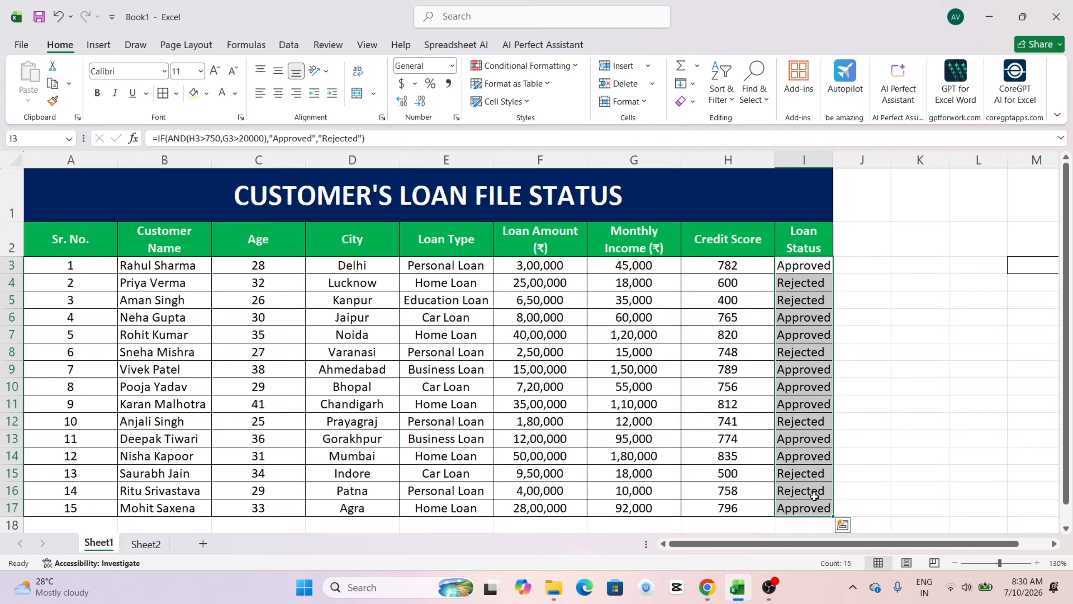
left_click(559, 69)
mouse_move(562, 98)
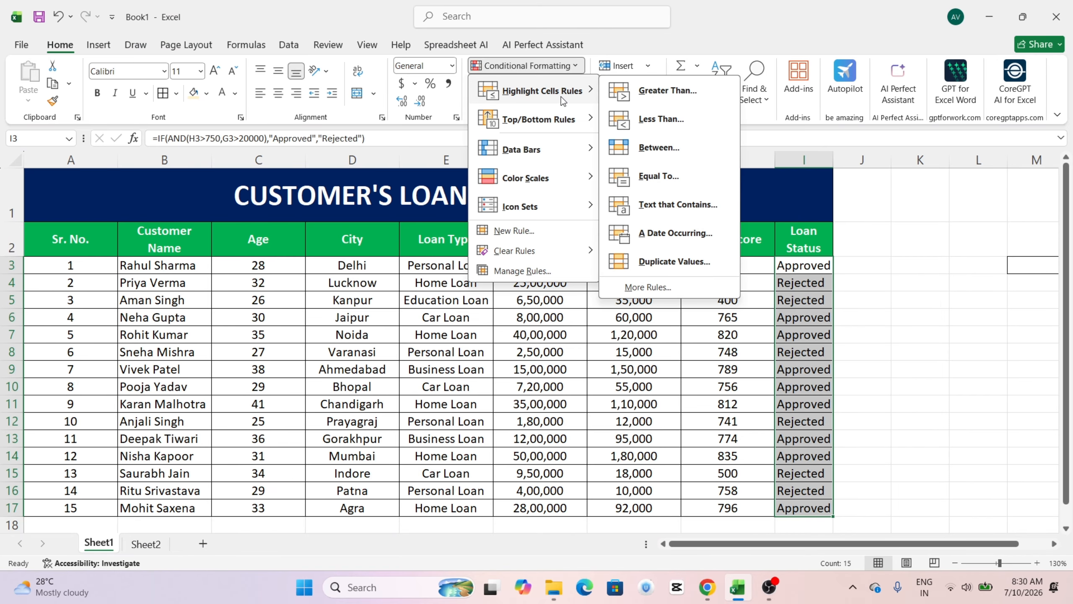
left_click(668, 208)
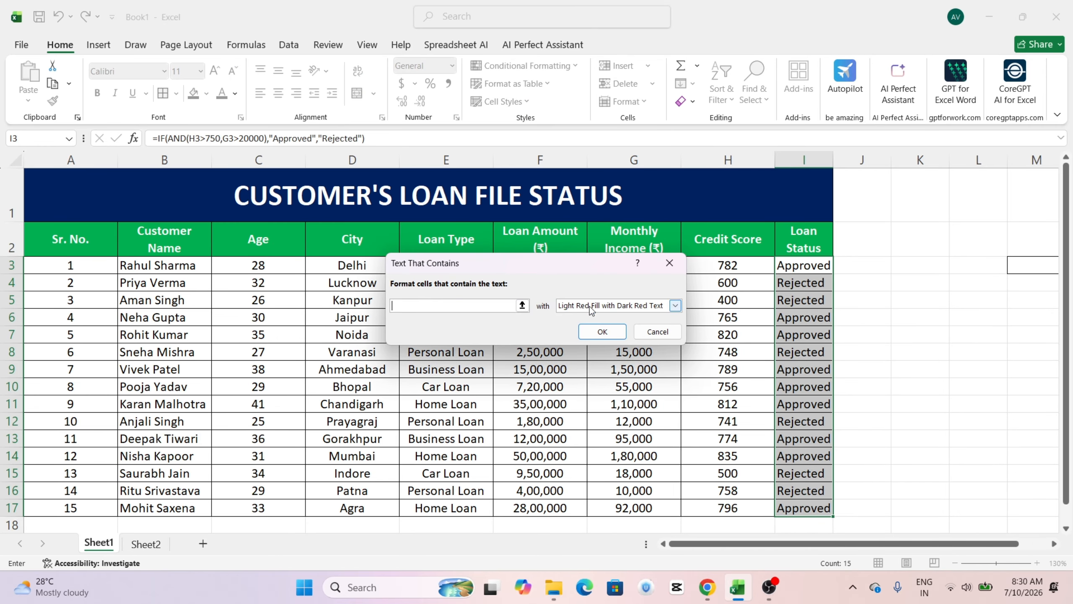
type("rejected")
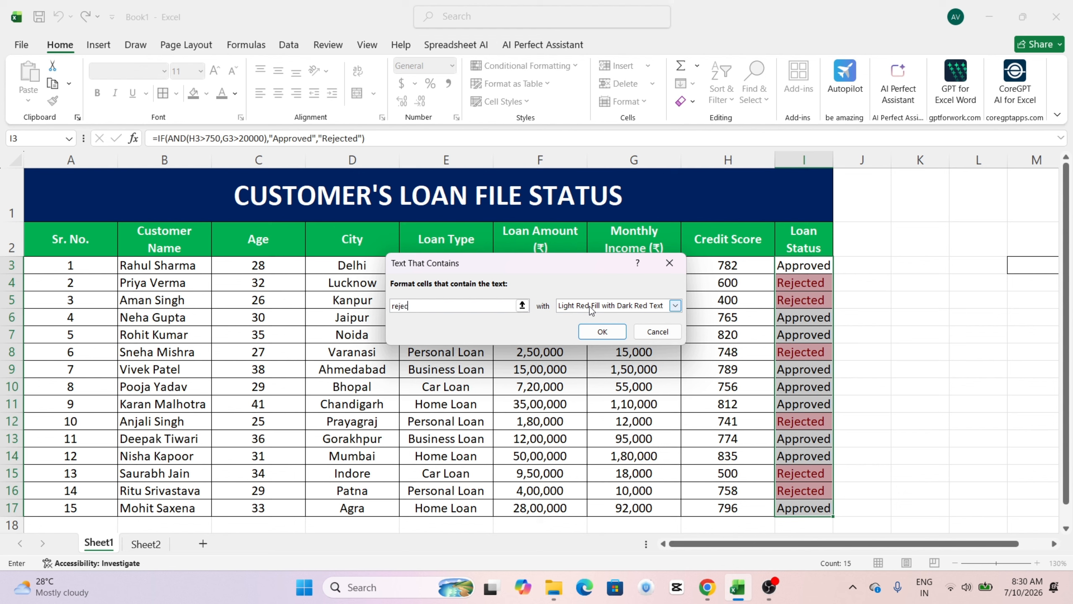
left_click(615, 309)
left_click(616, 311)
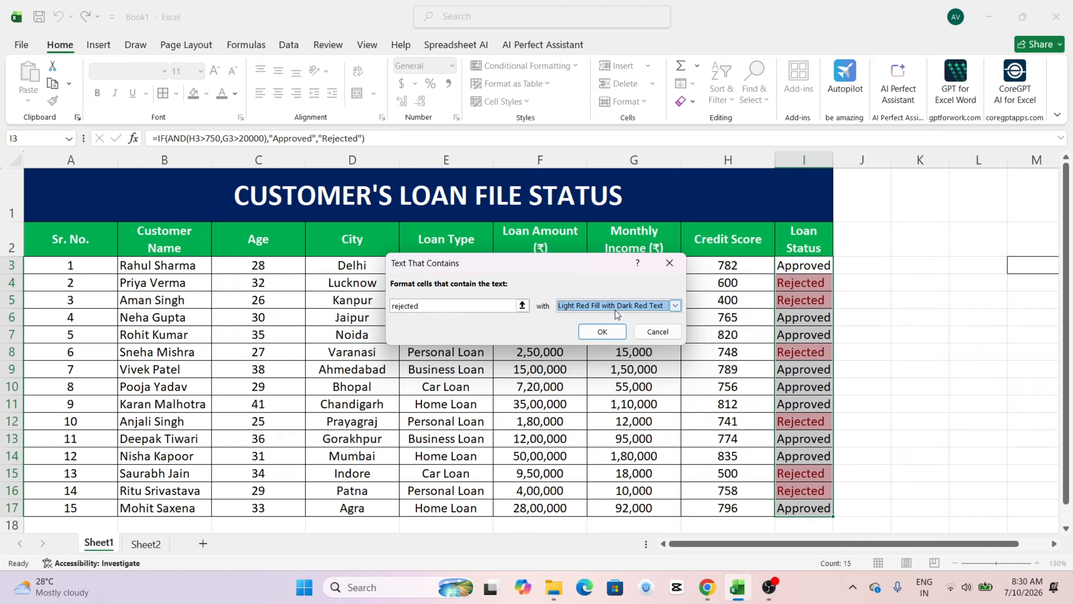
key("super+plus")
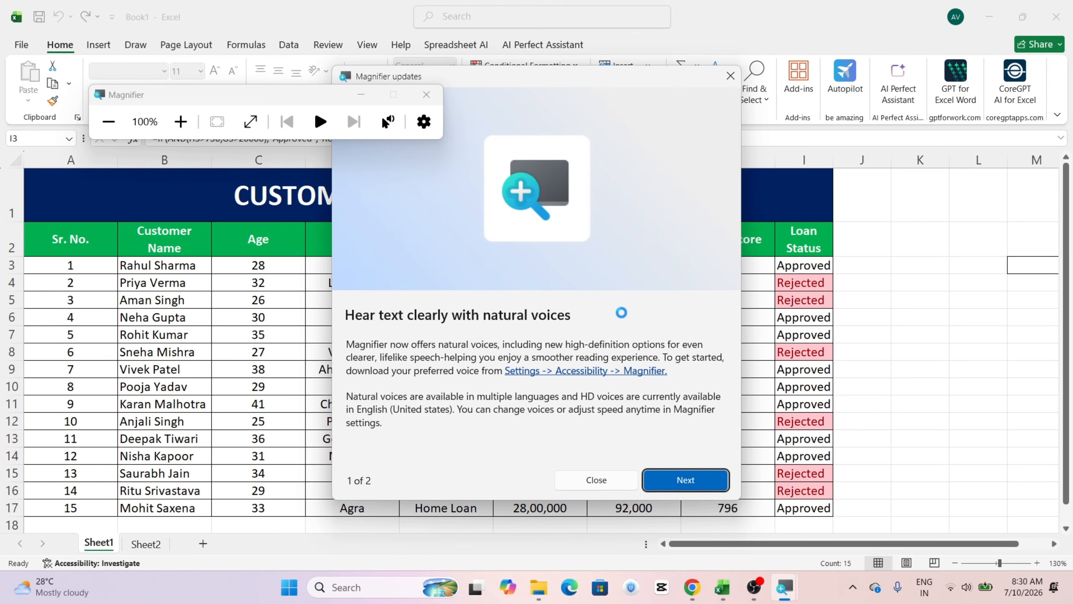
left_click(610, 480)
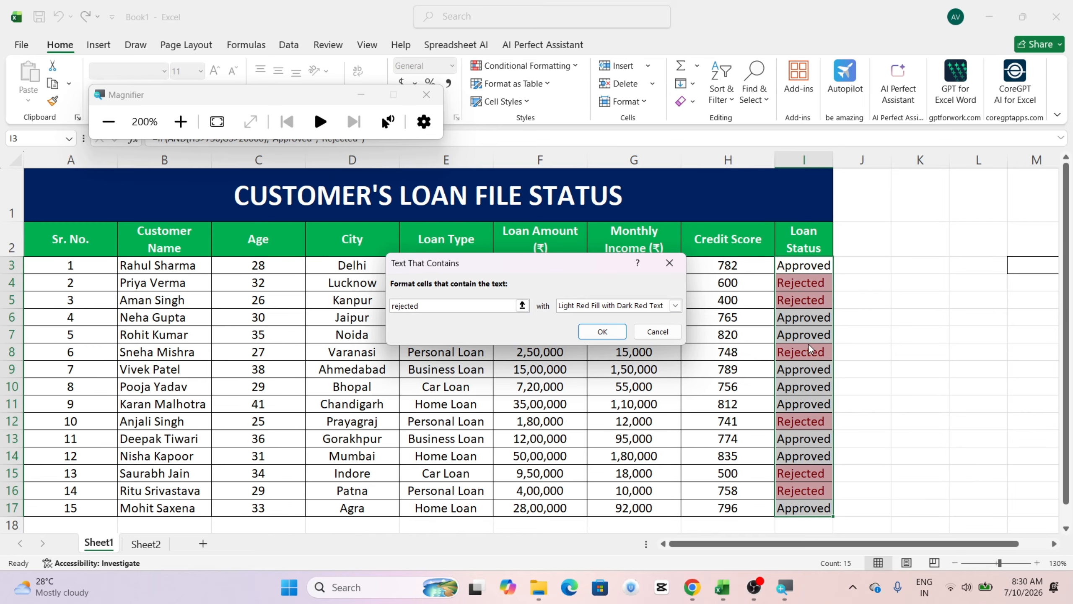
Apply the Text That Contains rule to I3:I17 for "approved" with Green Fill with Dark Green Text.
left_click(675, 305)
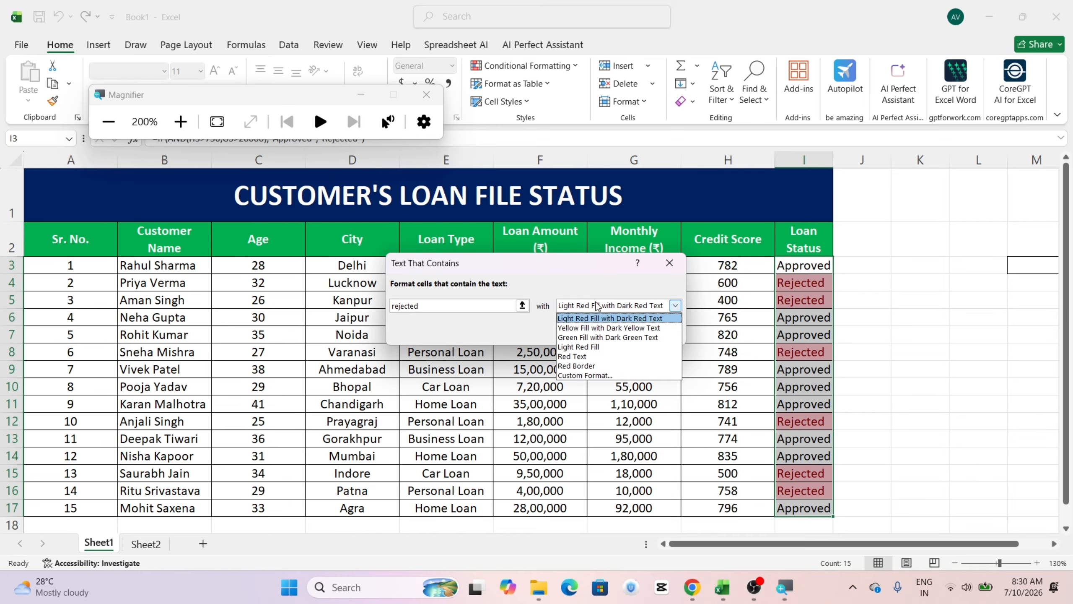
left_click(578, 338)
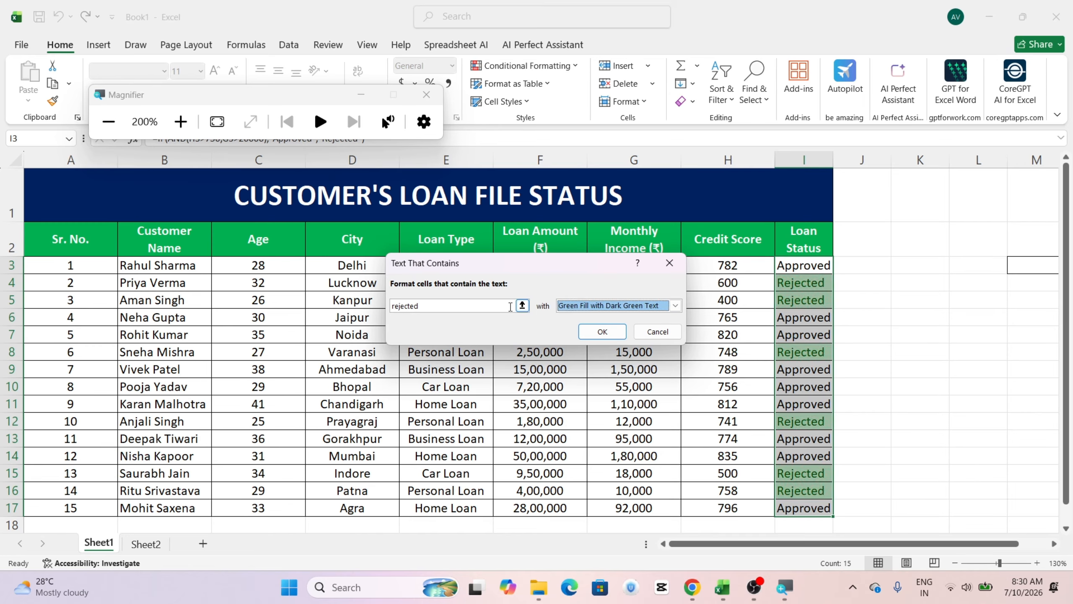
double_click(431, 304)
type("approved")
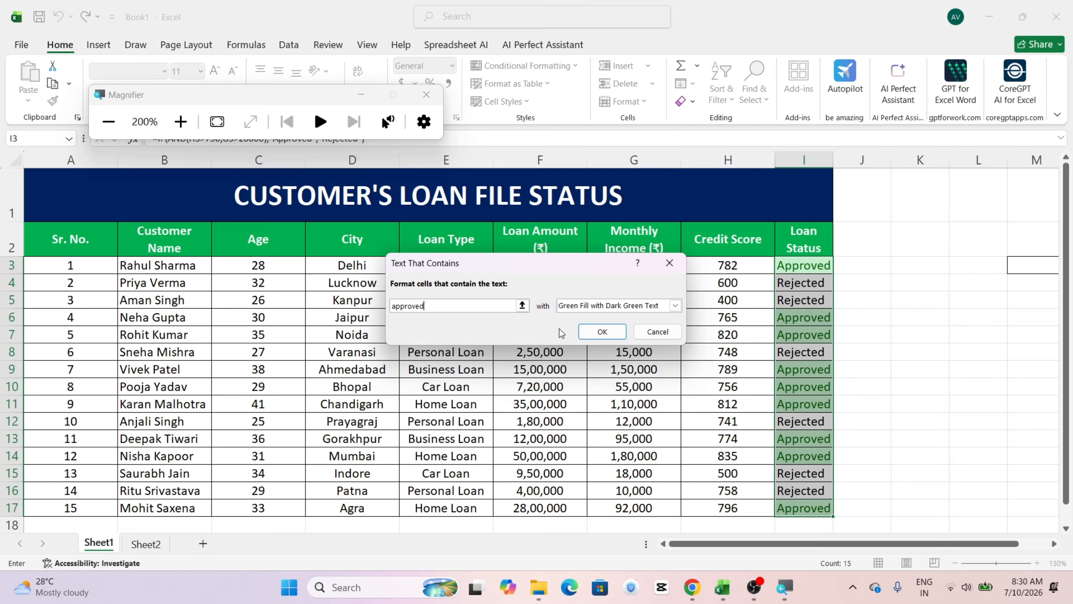
left_click(602, 310)
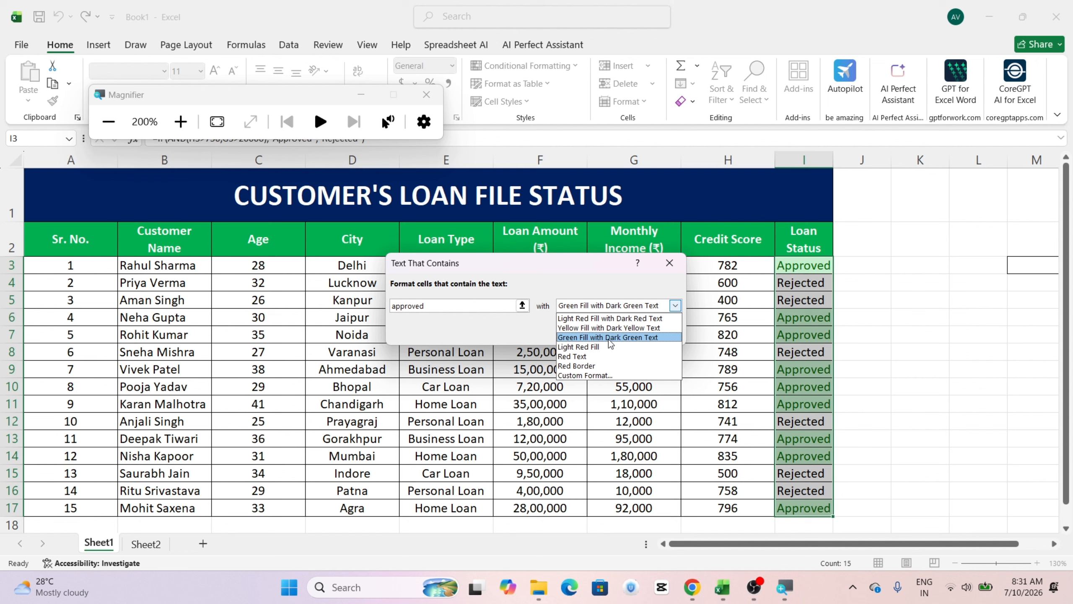
left_click(608, 339)
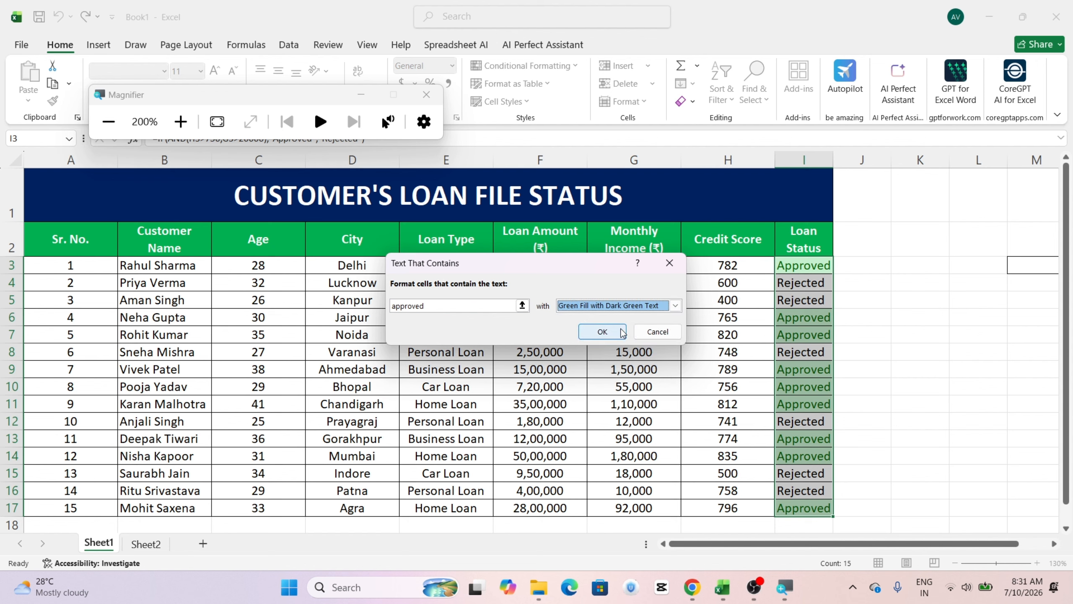
left_click(622, 333)
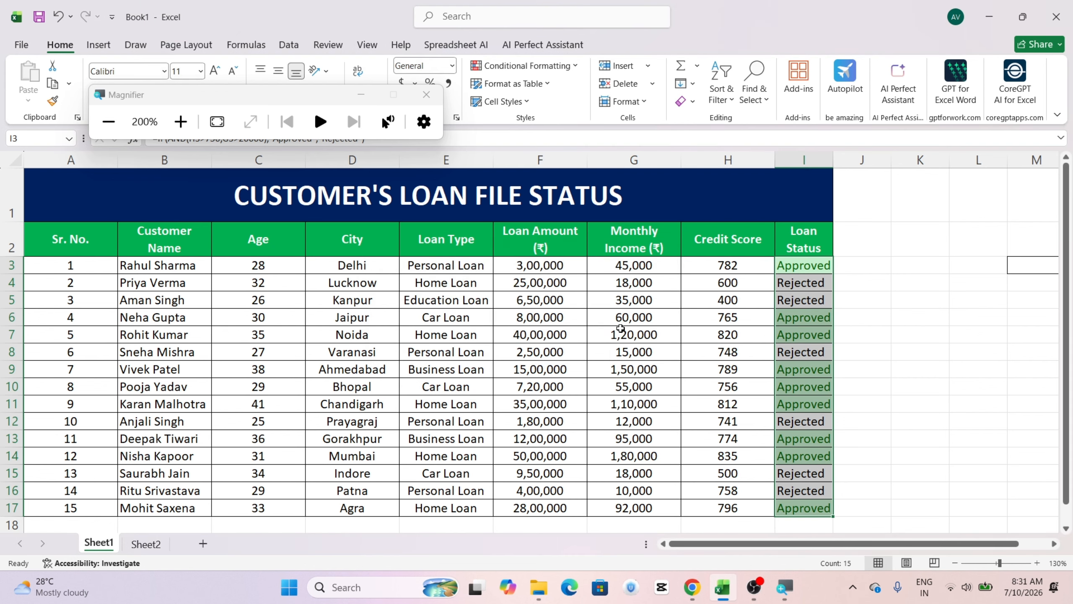
Add a Text That Contains rule to I3:I17 formatting "rejected" with Light Red Fill with Dark Red Text.
left_click(498, 67)
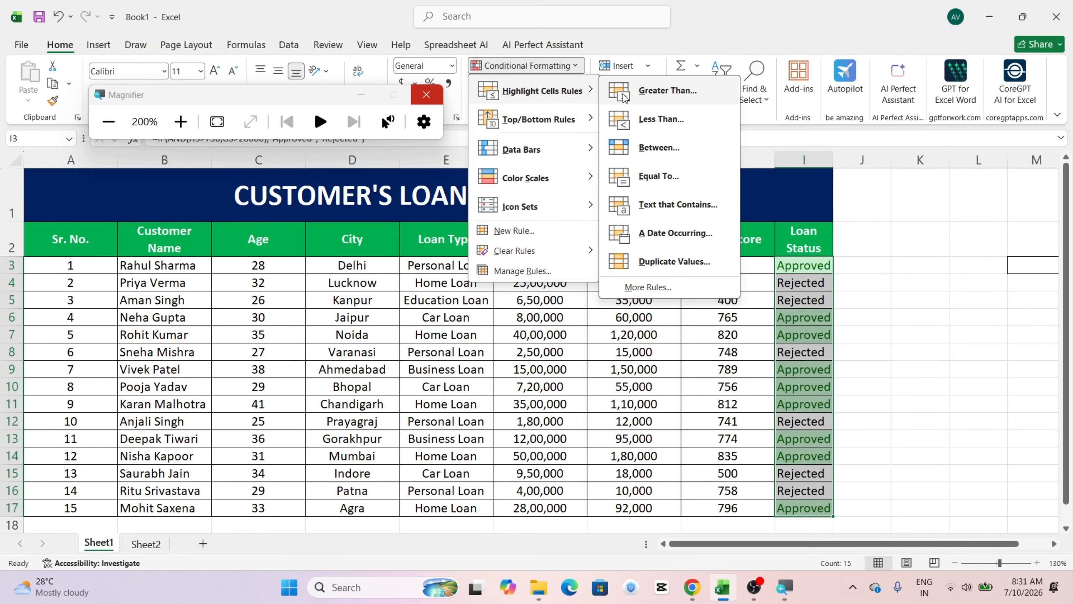
left_click(686, 208)
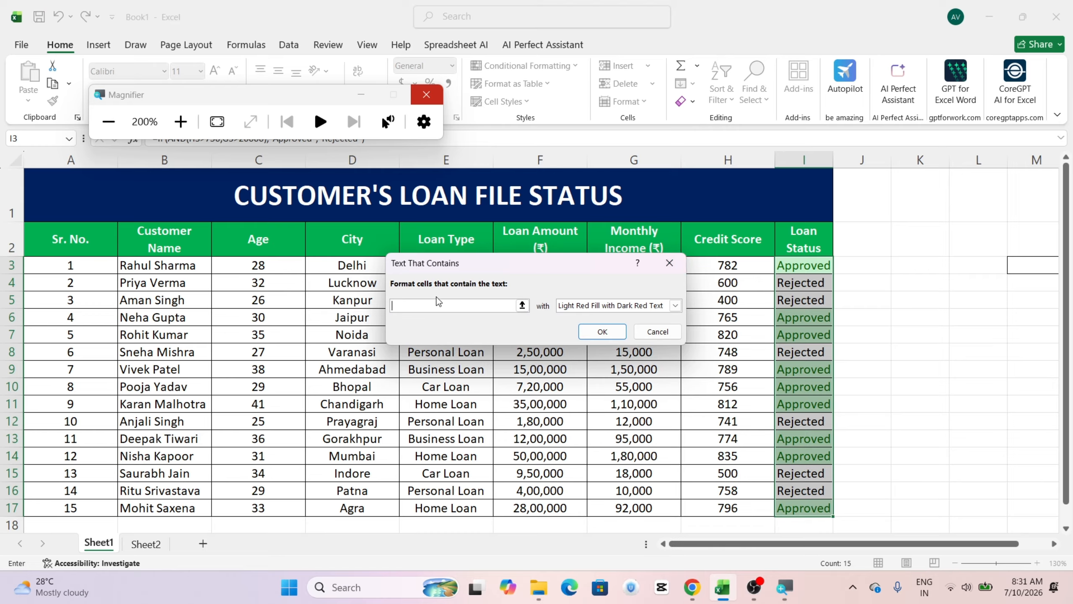
type("rejected")
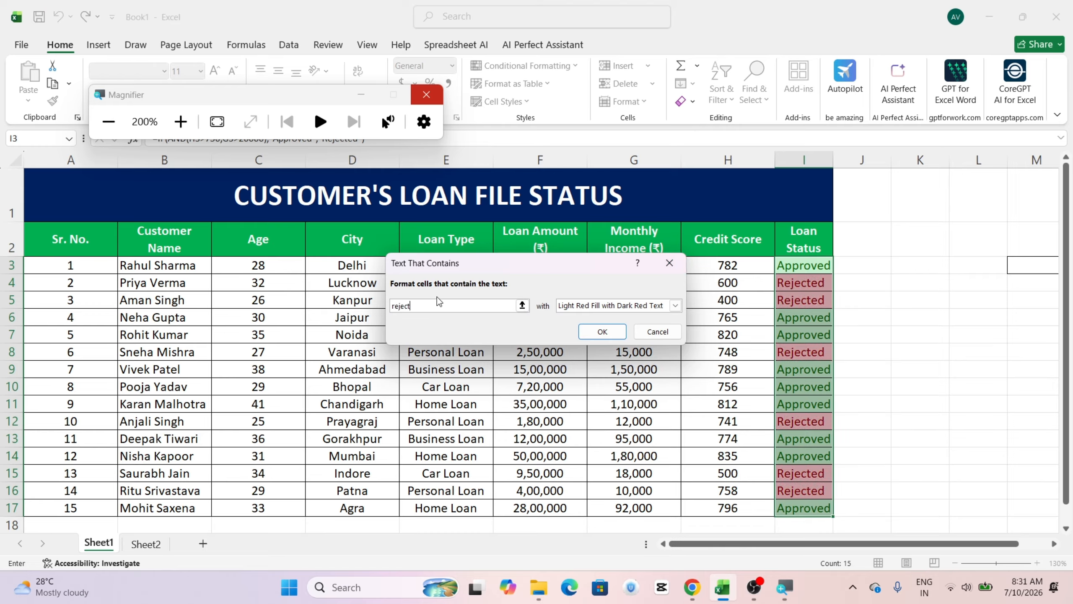
left_click(573, 306)
left_click(574, 318)
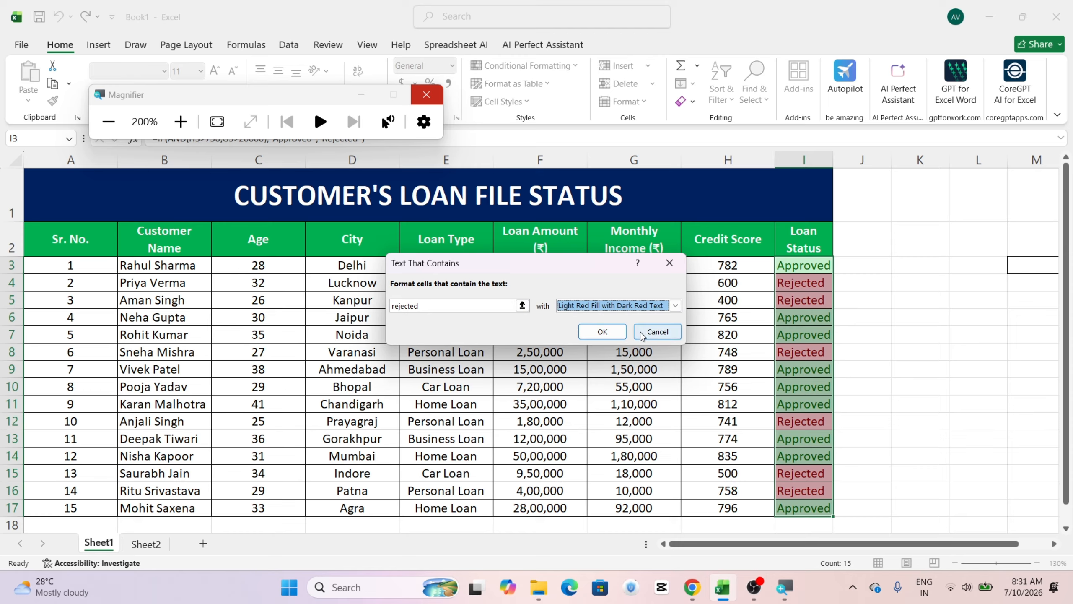
key("super+minus")
left_click(361, 94)
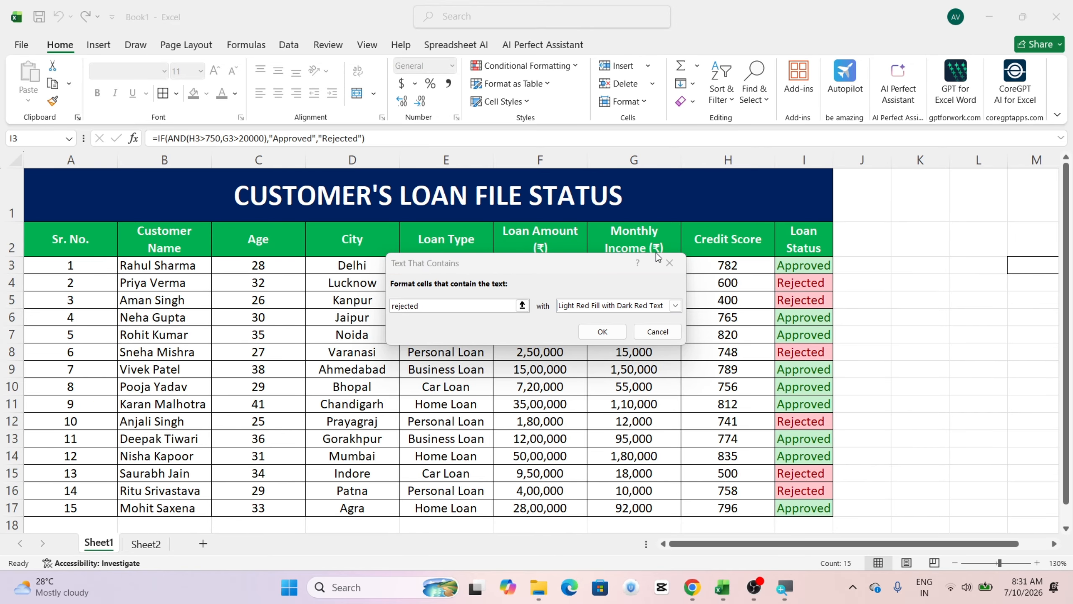
left_click(602, 333)
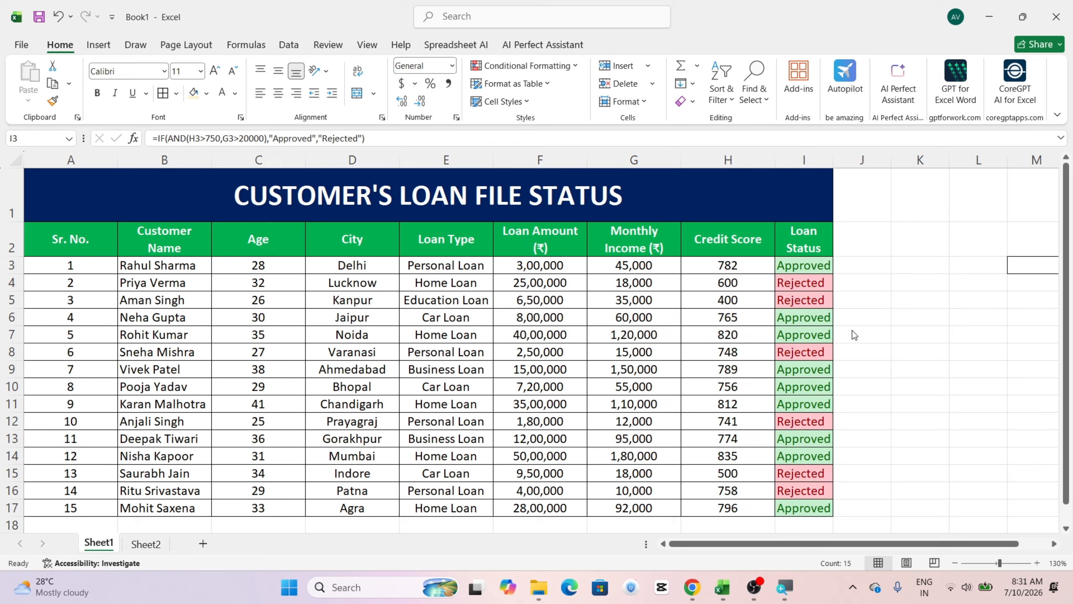
left_click(862, 317)
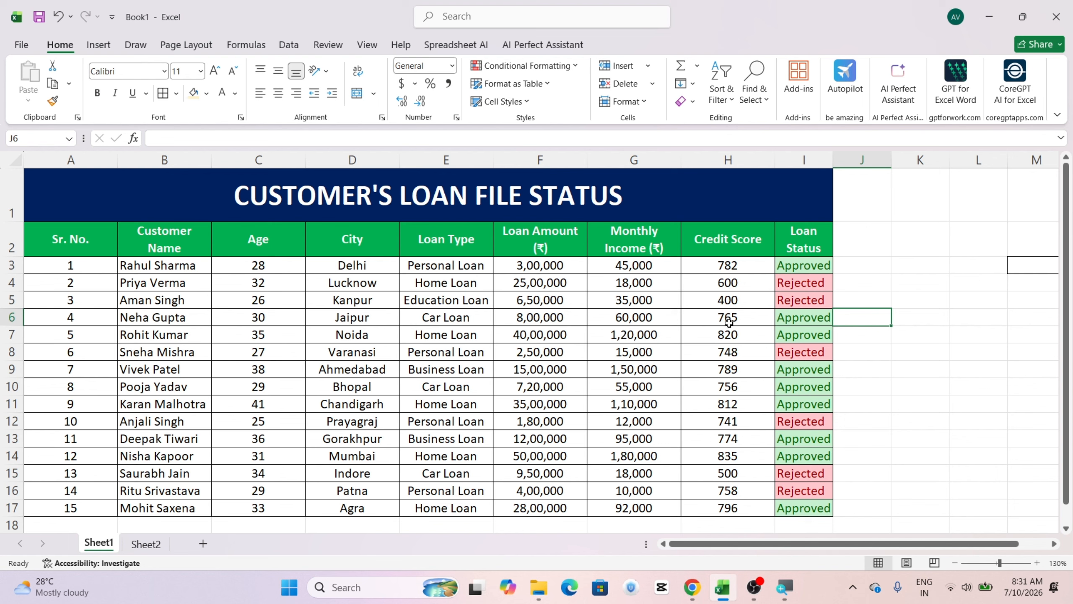
Set the row 10 customer's credit score in H10 to 600 and check the Loan Status in I10.
left_click(726, 386)
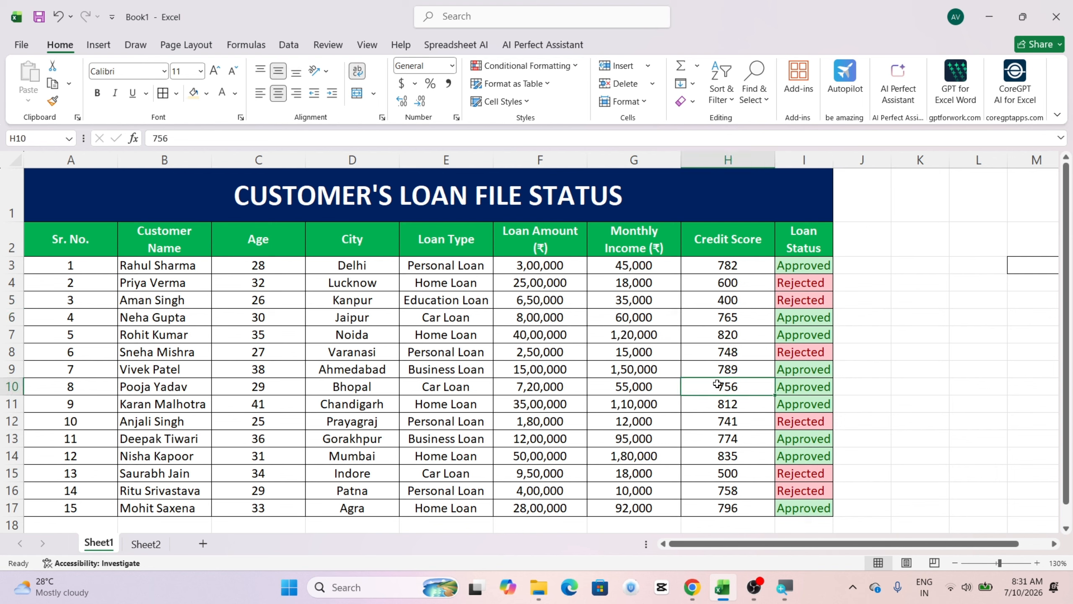
type("6")
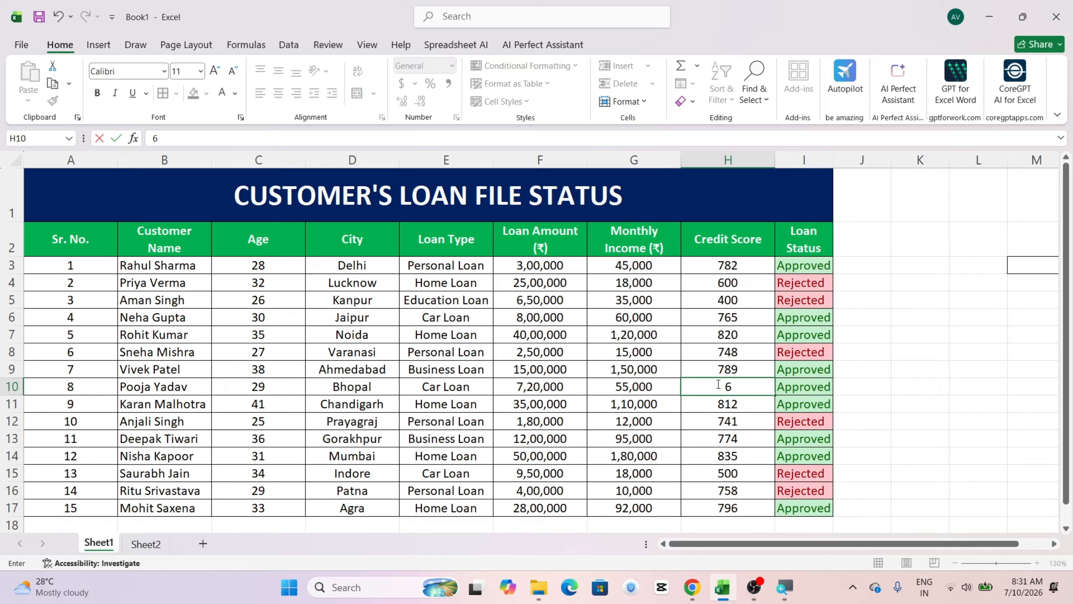
type("00")
key("Return")
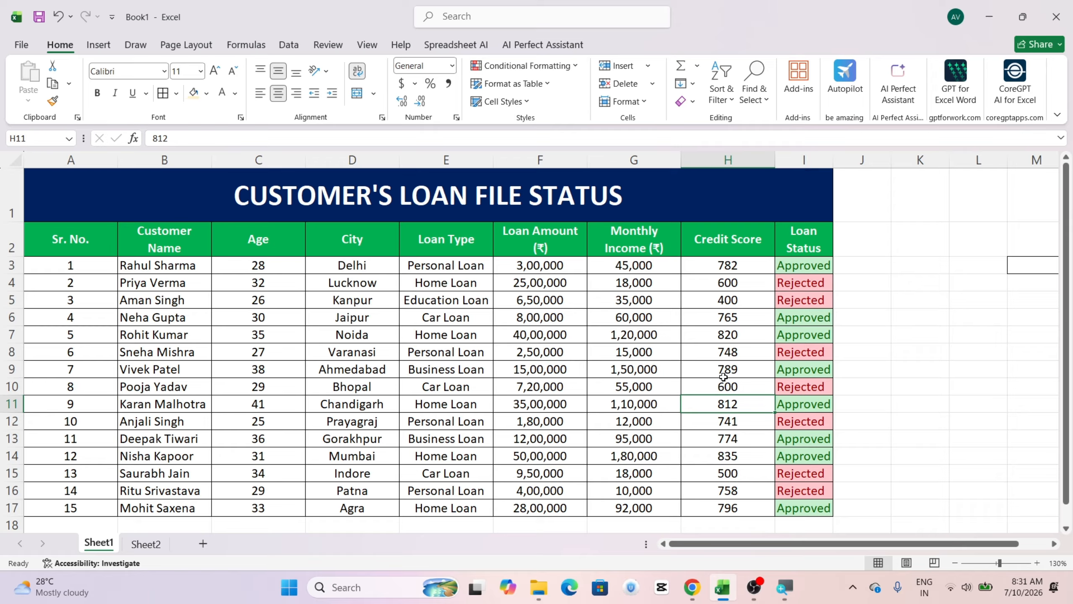
left_click(724, 384)
left_click(786, 387)
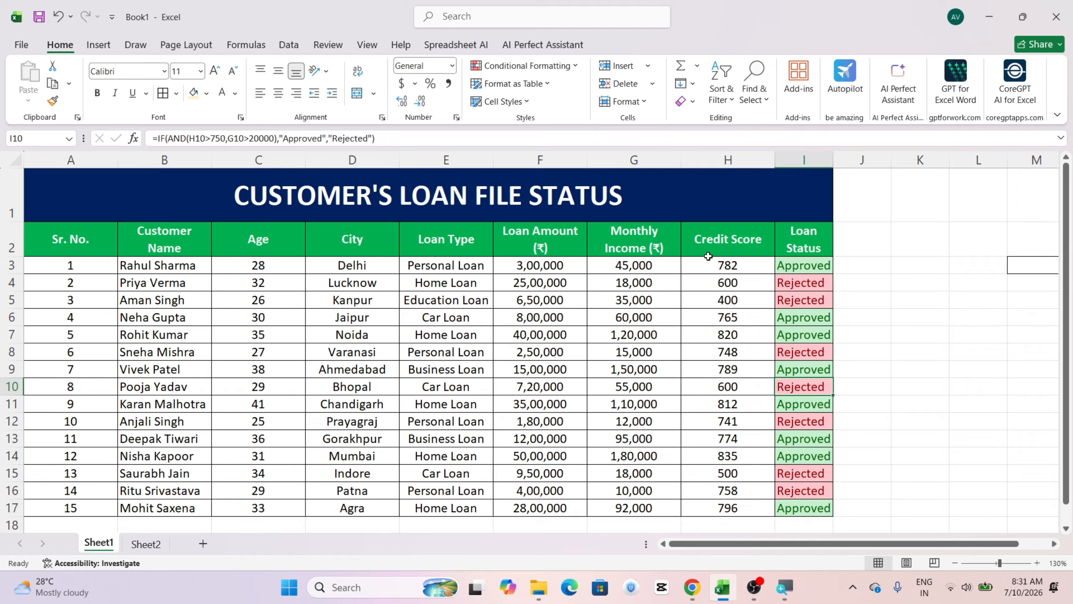
Start an IF formula in cell J3, next to the first customer's Loan Status.
left_click(864, 267)
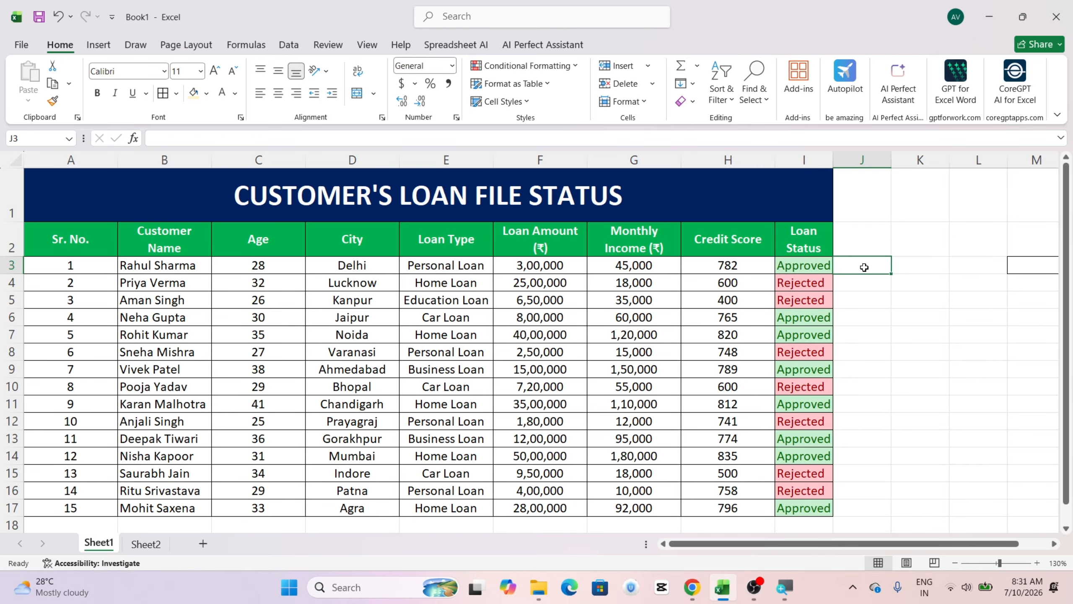
scroll(874, 271, "up", 6, "ctrl")
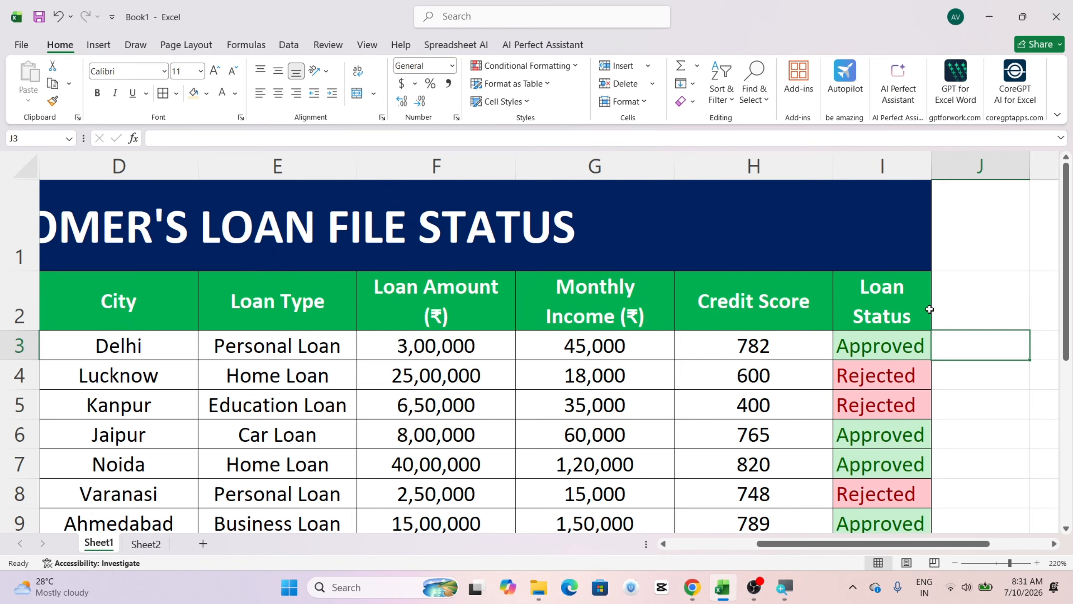
type("=")
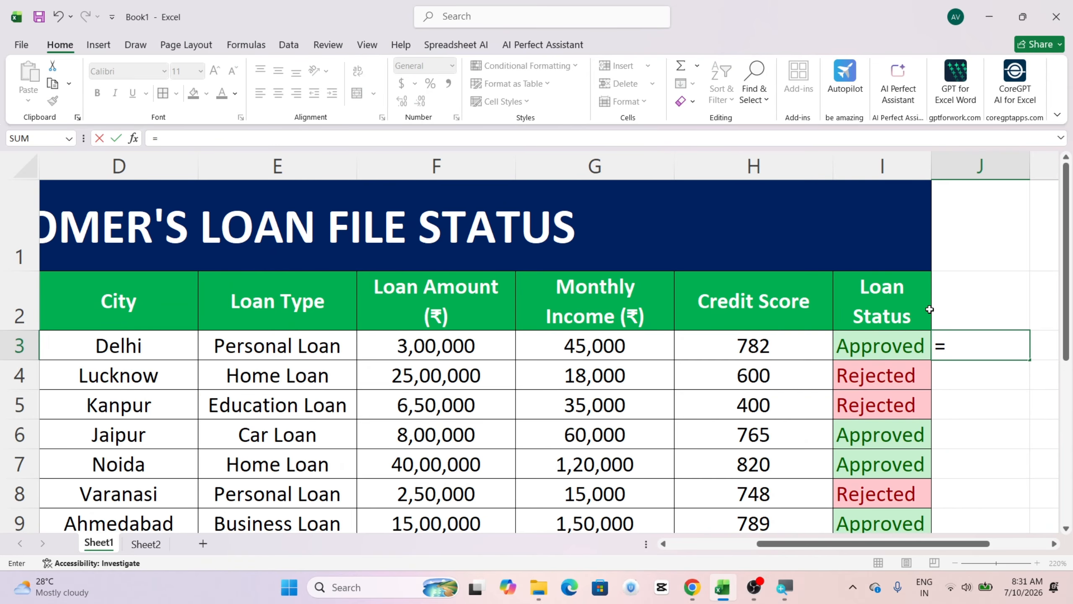
type("if(")
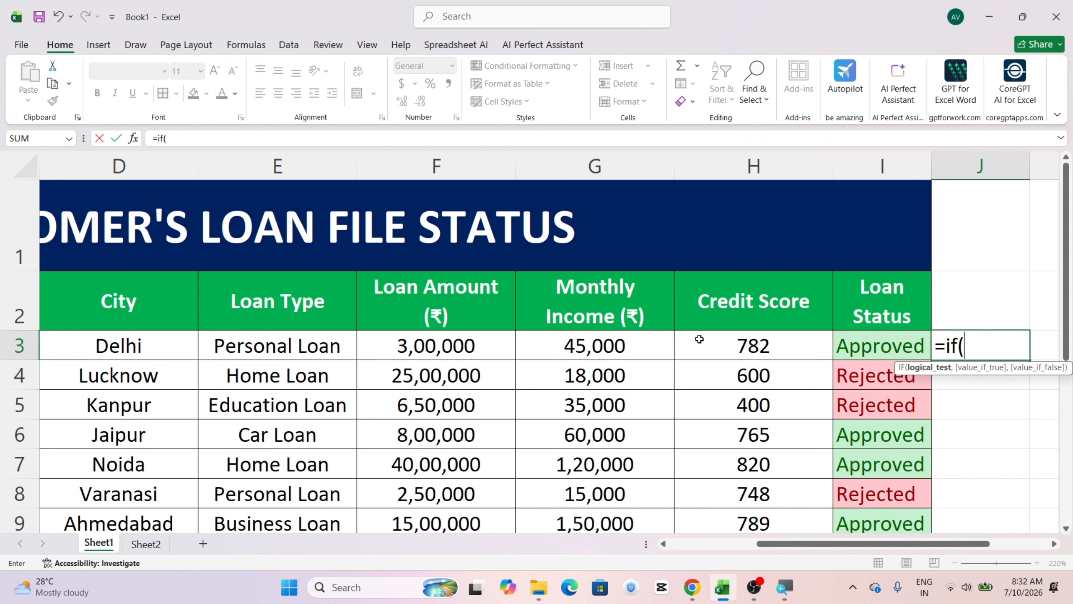
Review the loan approval conditions on Sheet2, return to Sheet1 and remove the stray sheet reference from the J3 formula.
left_click(156, 545)
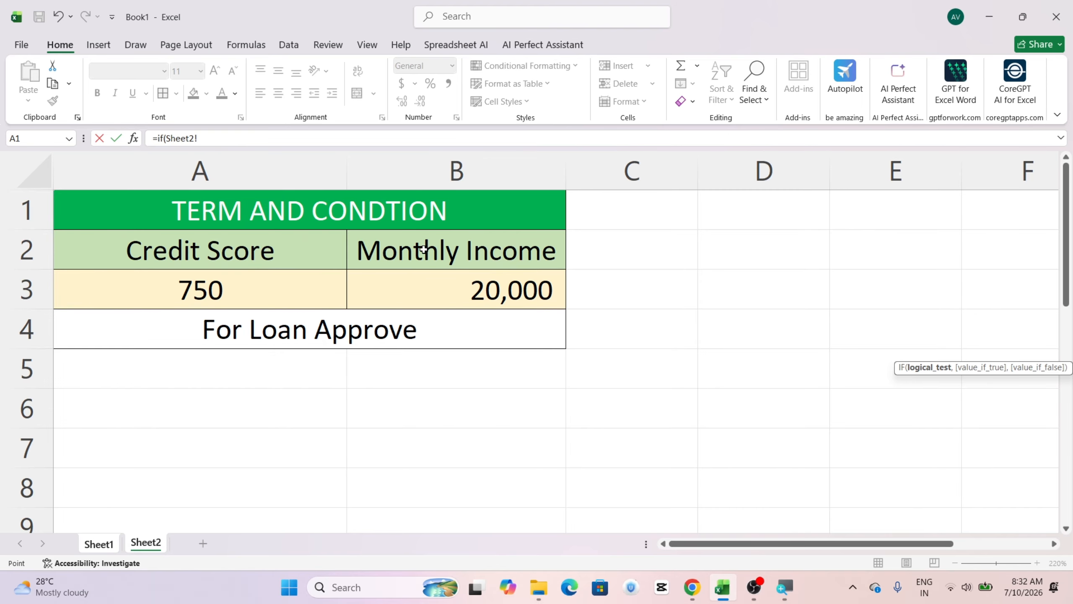
left_click(98, 545)
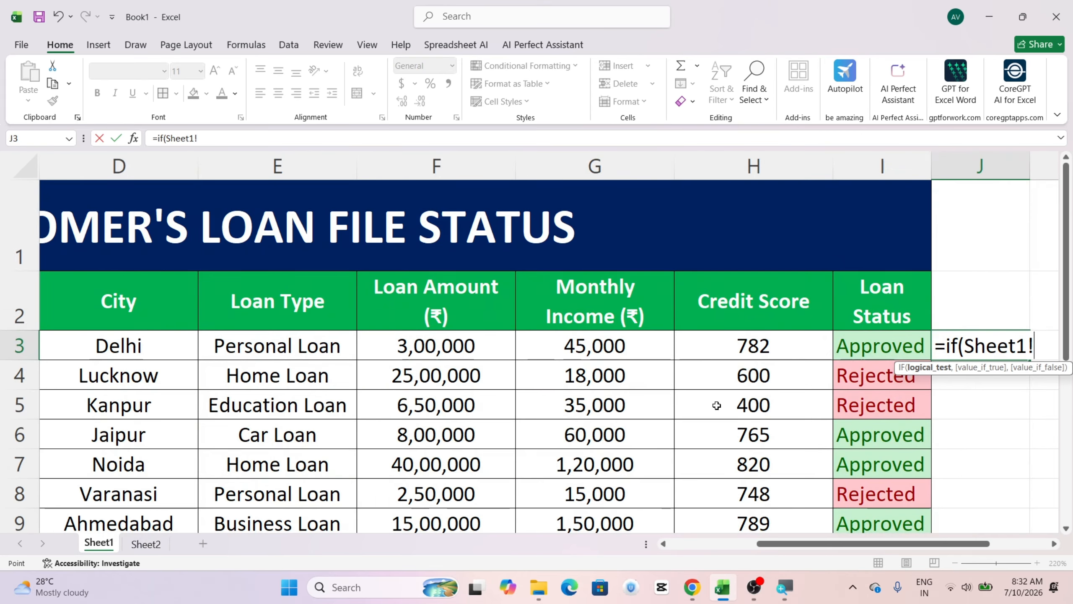
key("BackSpace")
key("BackSpace")
key("BackSpace")
key("BackSpace")
key("BackSpace")
key("BackSpace")
key("BackSpace")
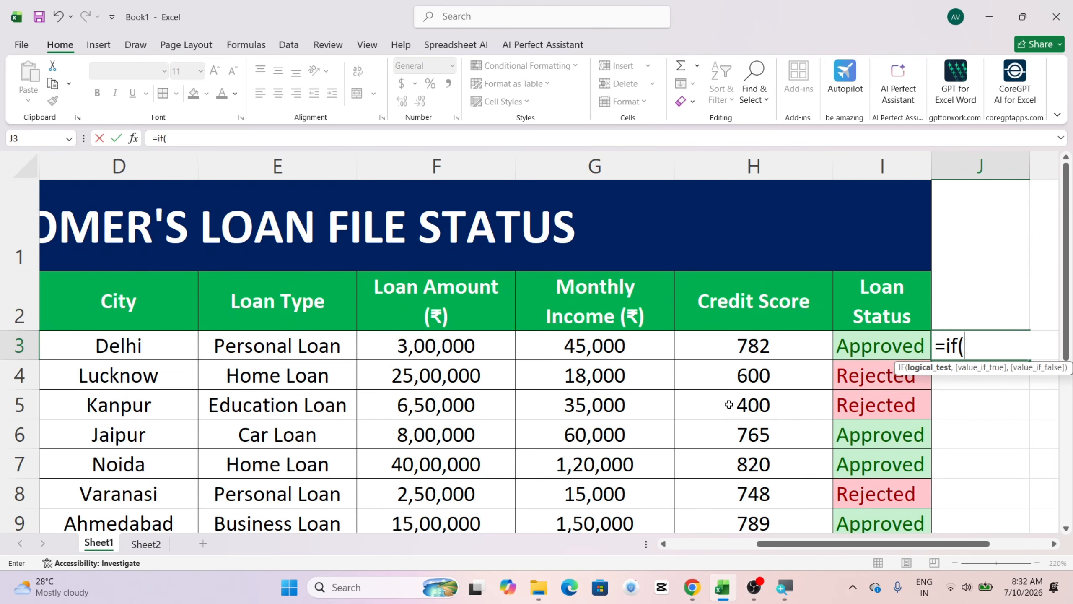
Add an AND test to the J3 IF formula requiring H3 above 750 and G3 above 20000.
type("and(")
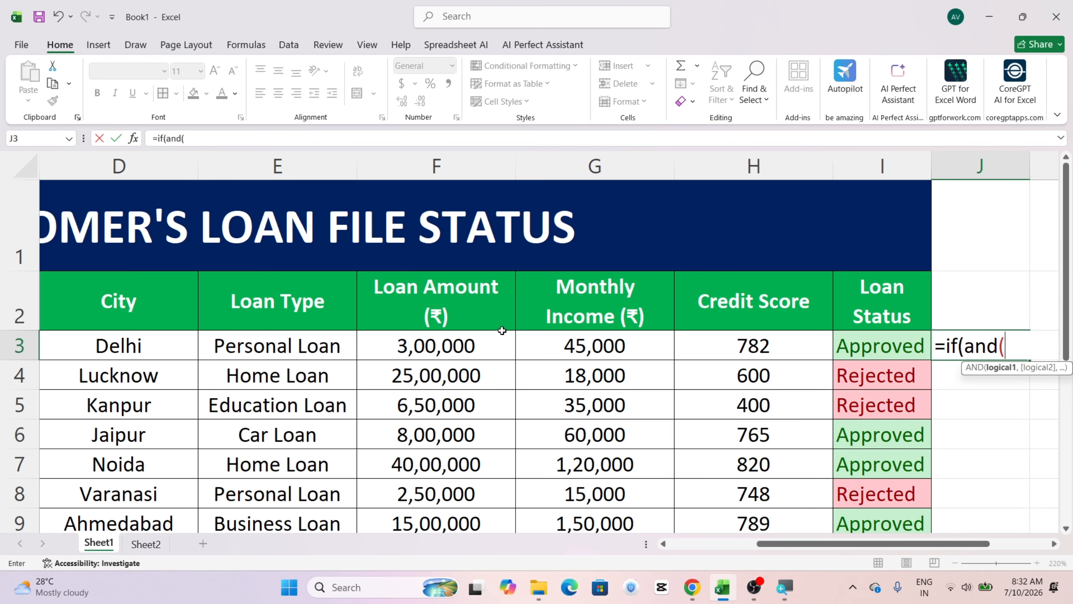
left_click(730, 343)
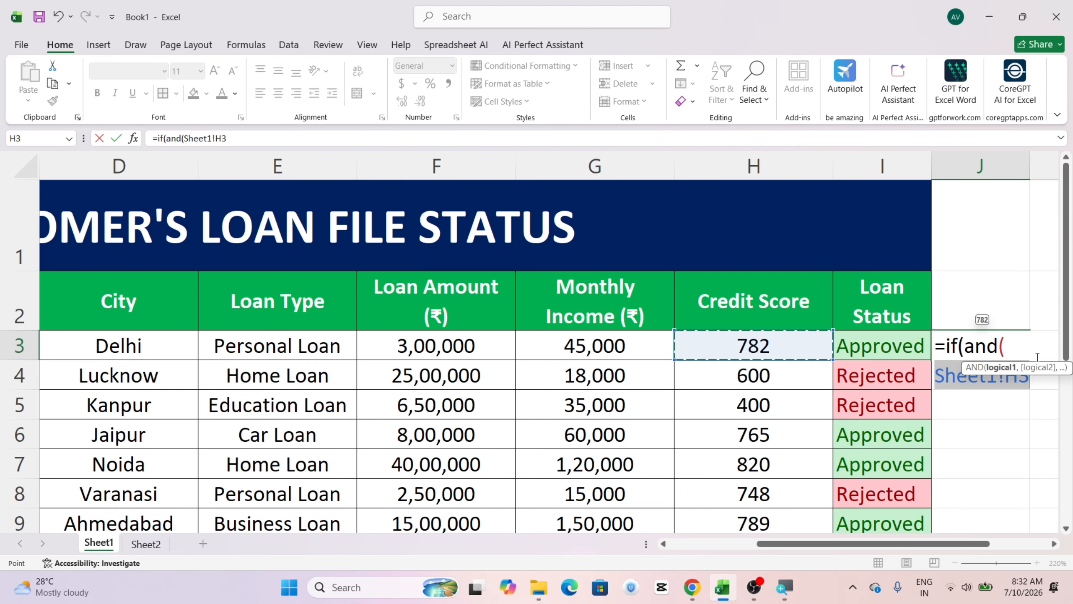
type(">")
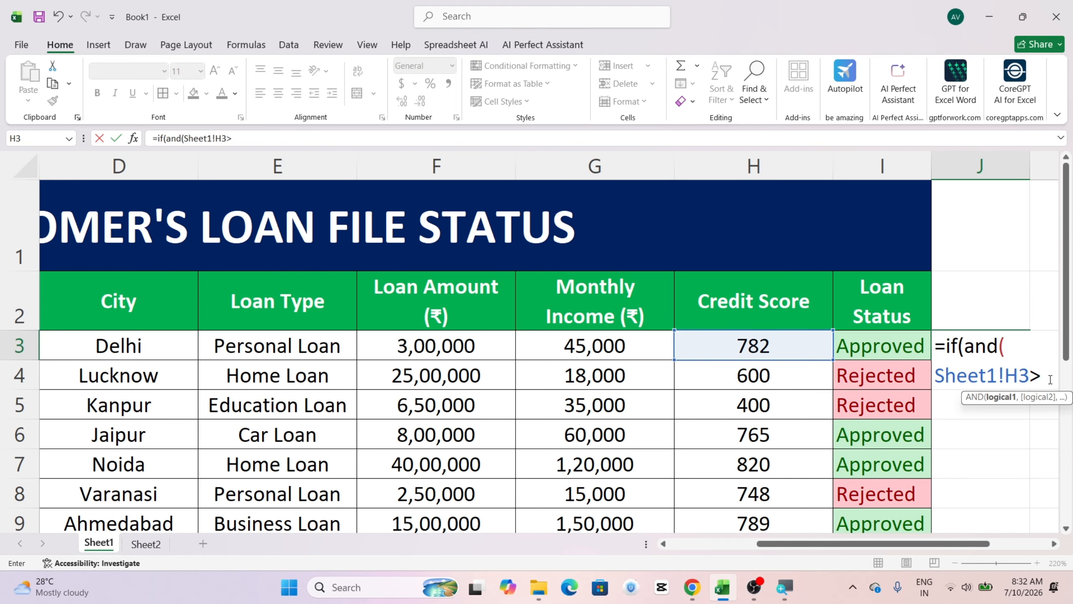
type("0,")
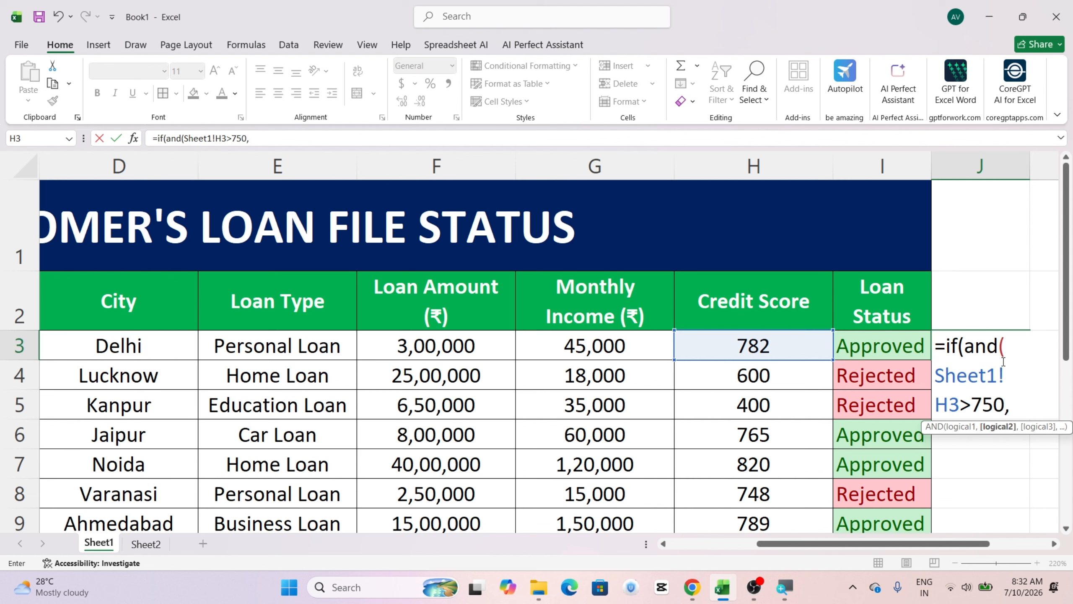
left_click(607, 349)
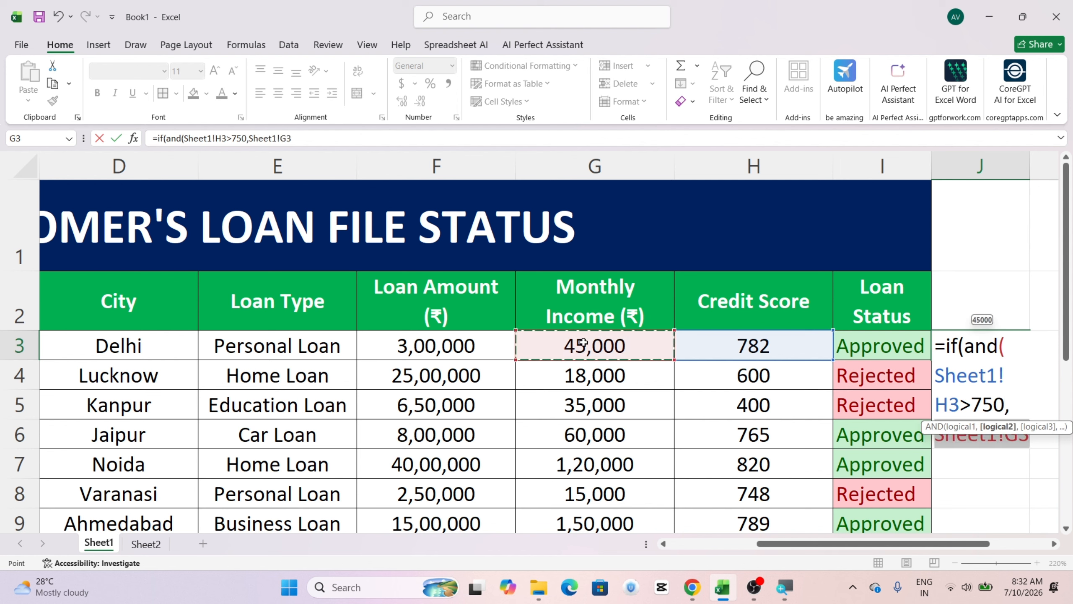
type(">")
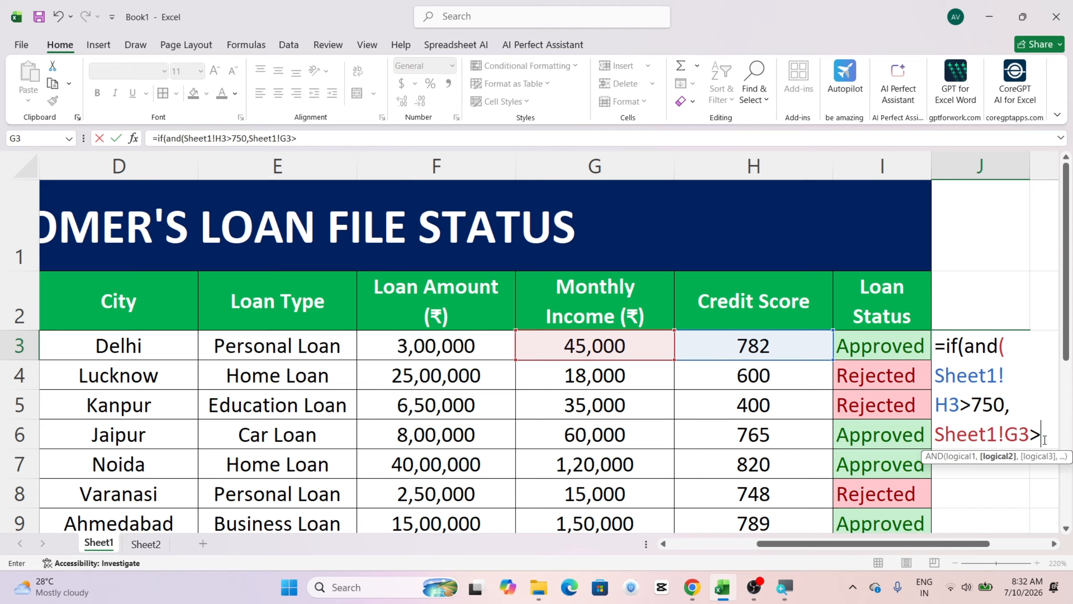
type("2000")
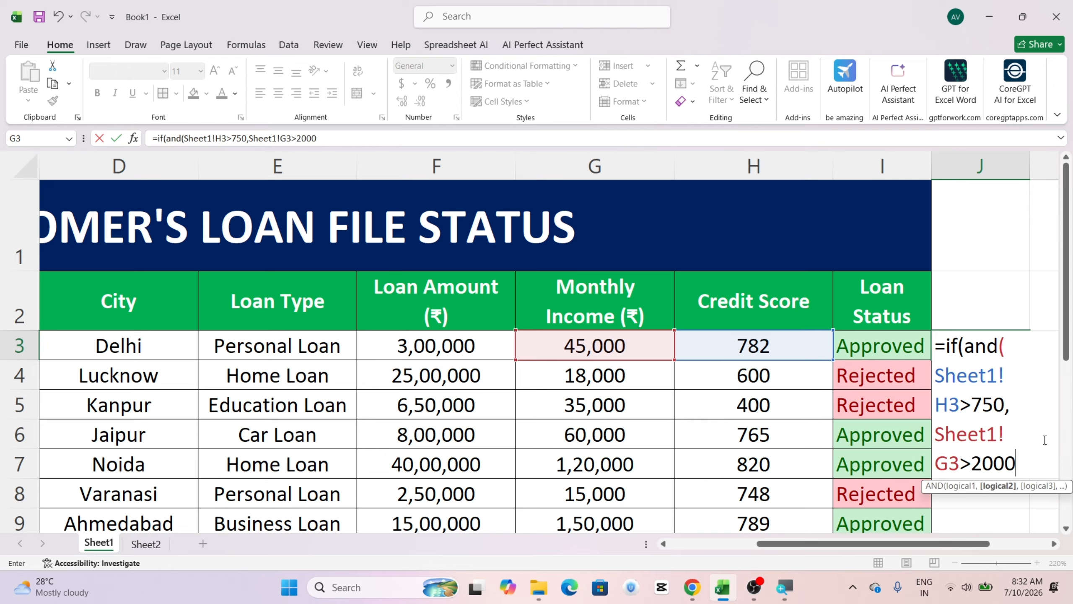
type("0),\"")
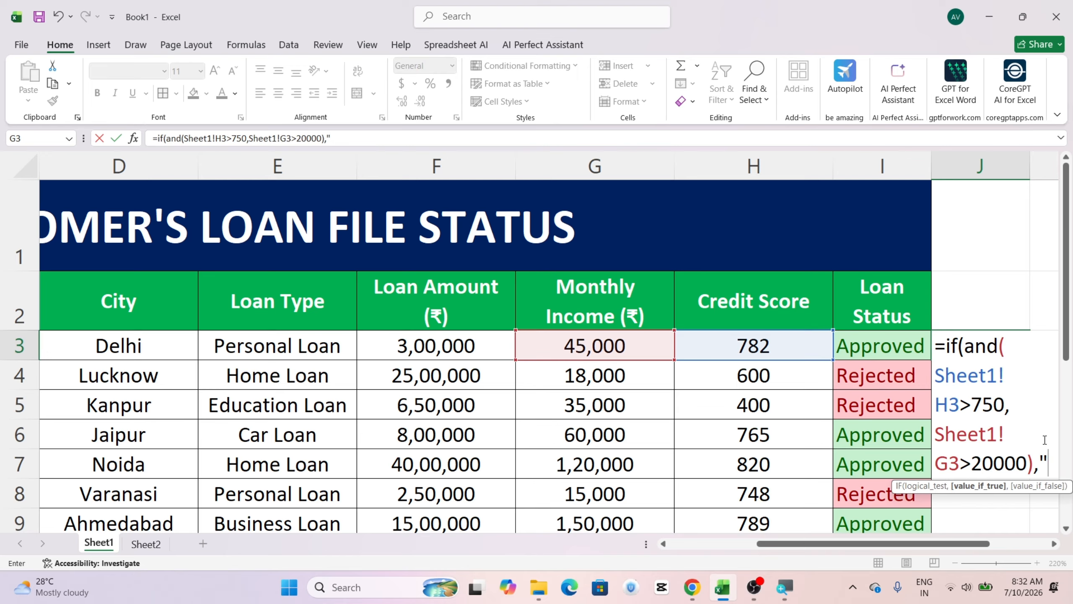
Complete the J3 formula with "Approved" as the true result and "Rejected" as the false result, and enter it.
type(";pa")
key("BackSpace")
key("BackSpace")
key("BackSpace")
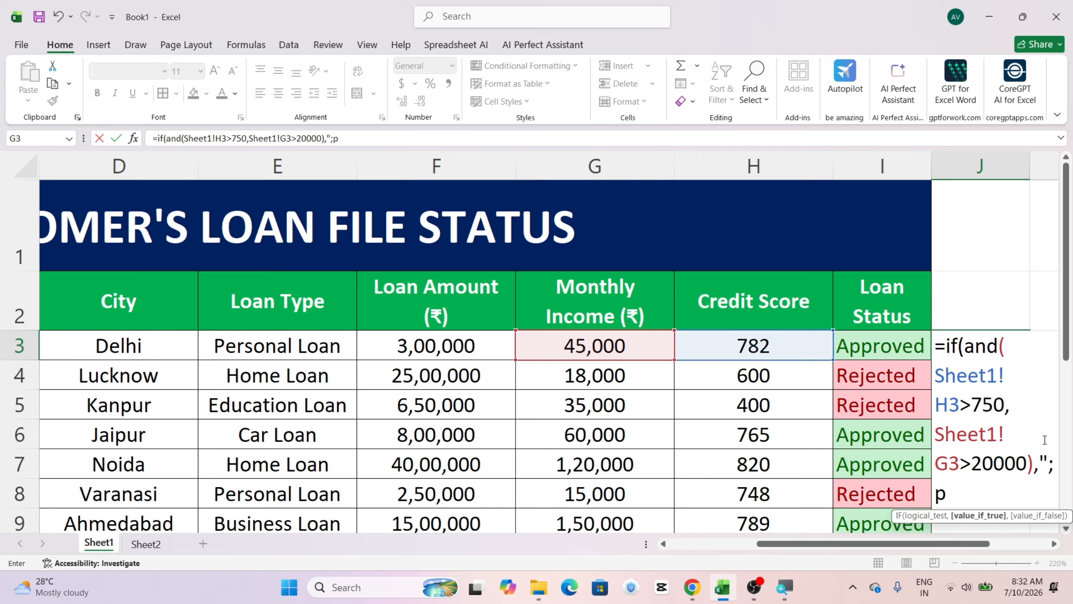
type("Approved")
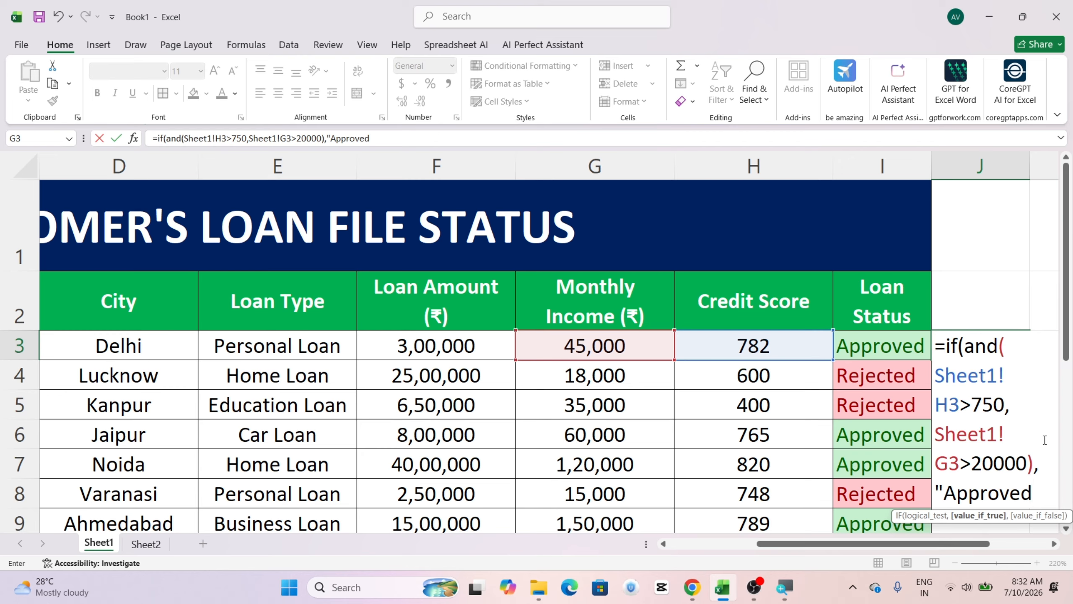
type("\",\"")
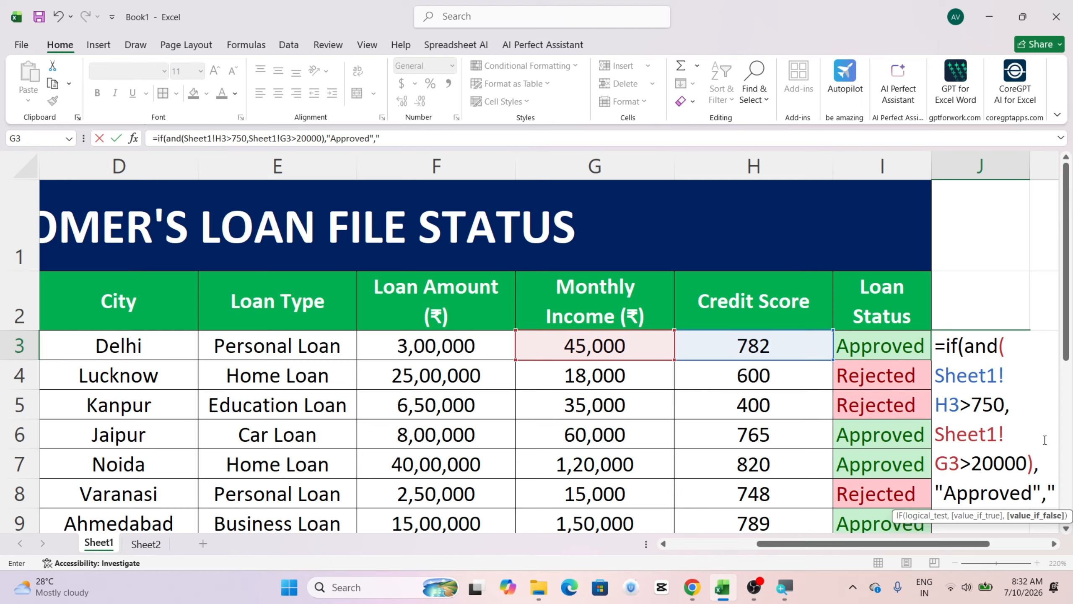
type("Rejefe")
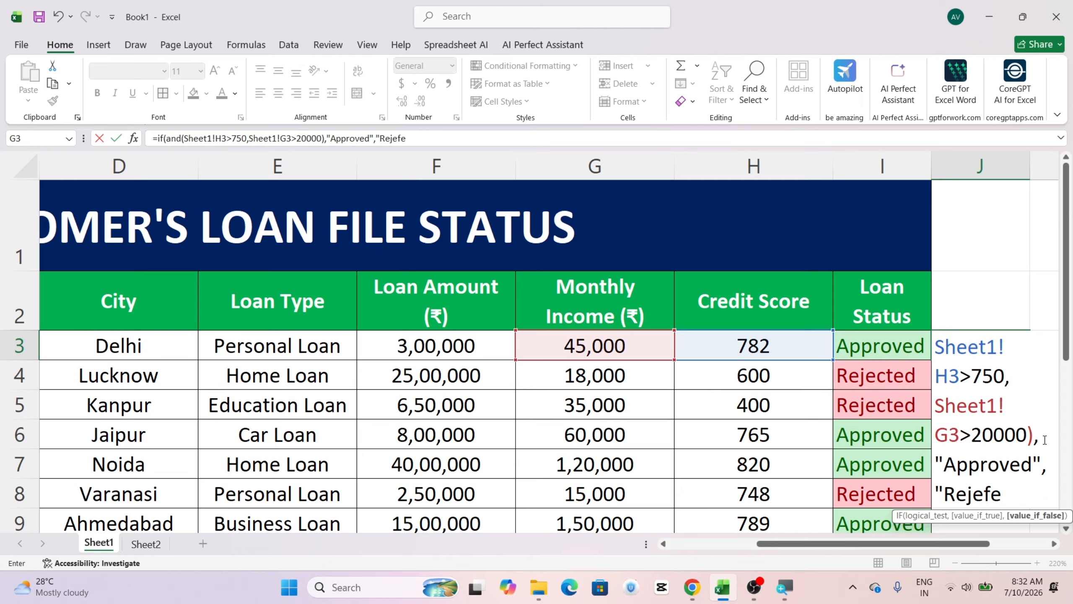
key("BackSpace")
key("BackSpace")
type("cted\")")
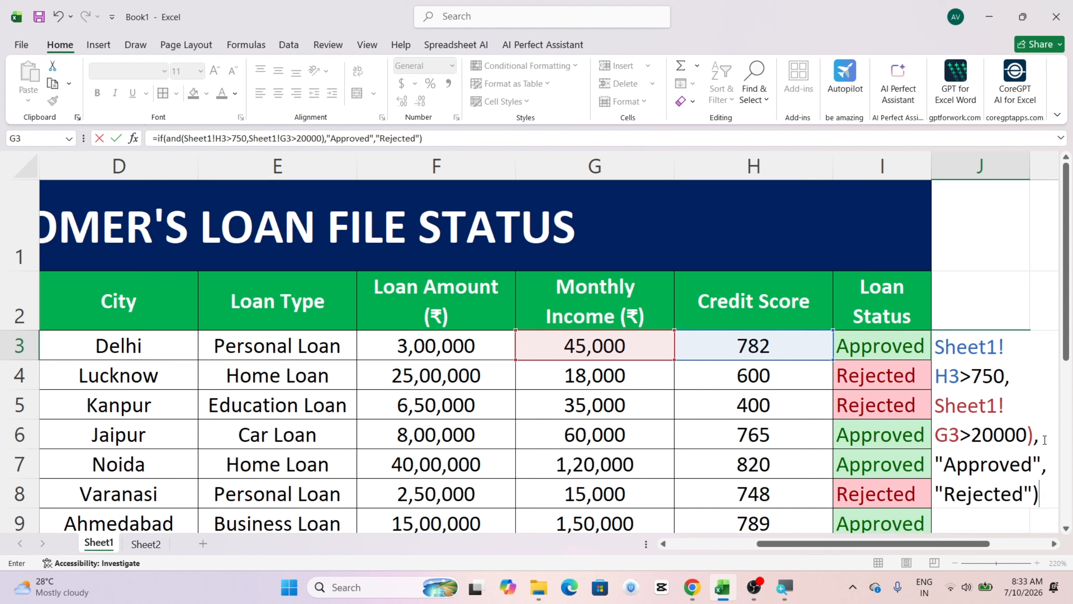
key("ctrl+Return")
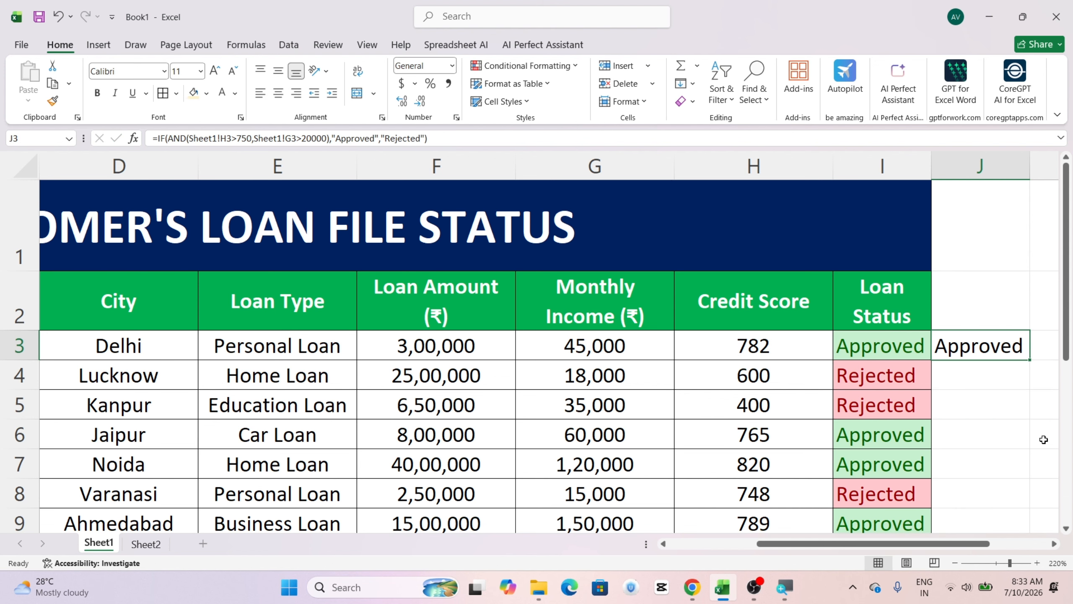
Start an IF formula in J4 with an AND test requiring H4 above 750 and G4 above 20000.
key("Down")
type("=")
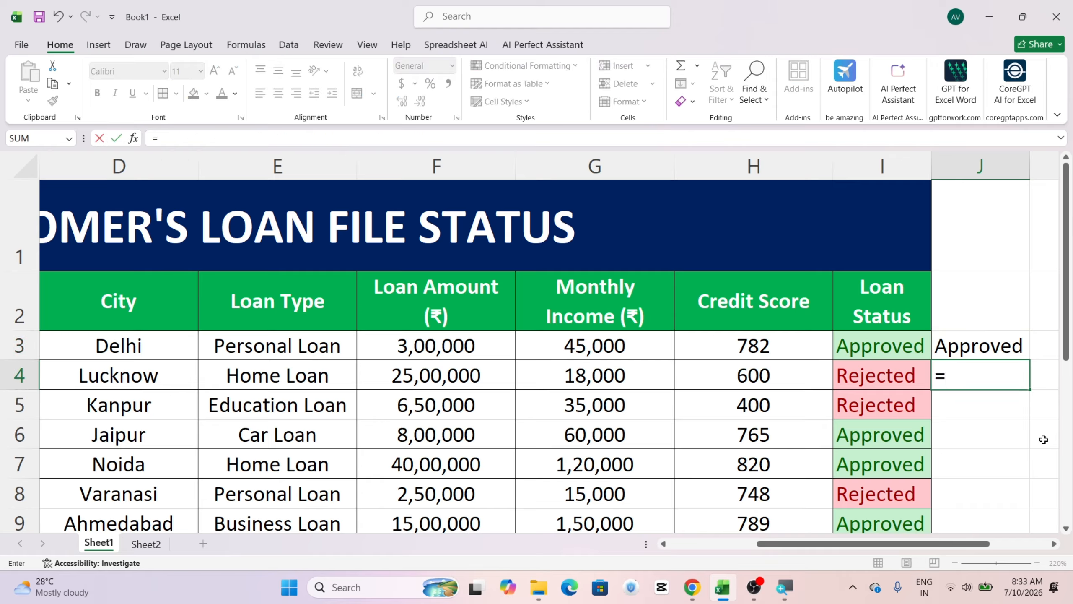
type("if")
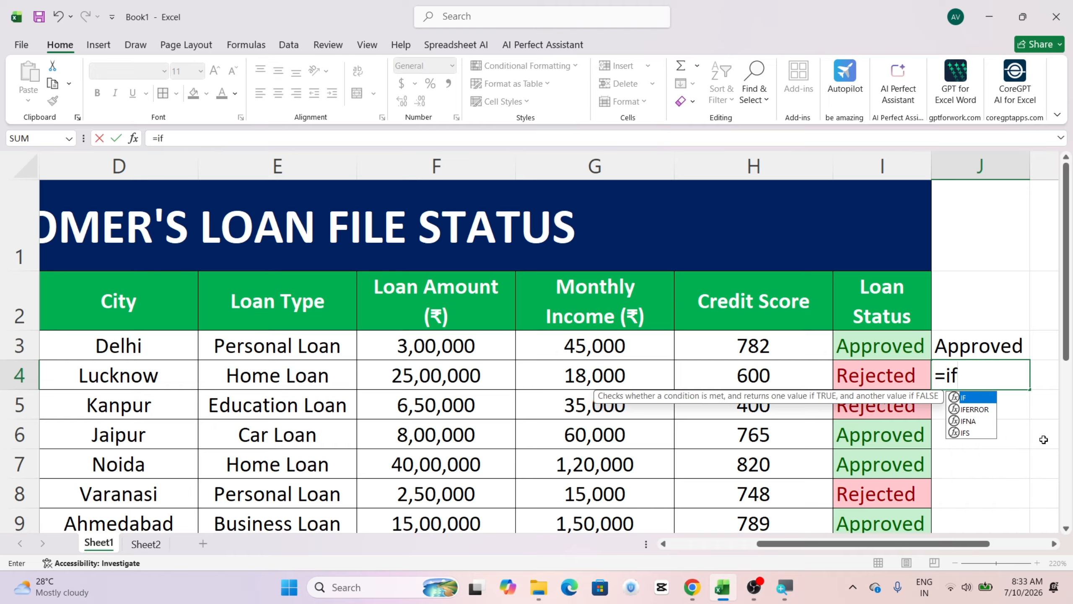
type("(and")
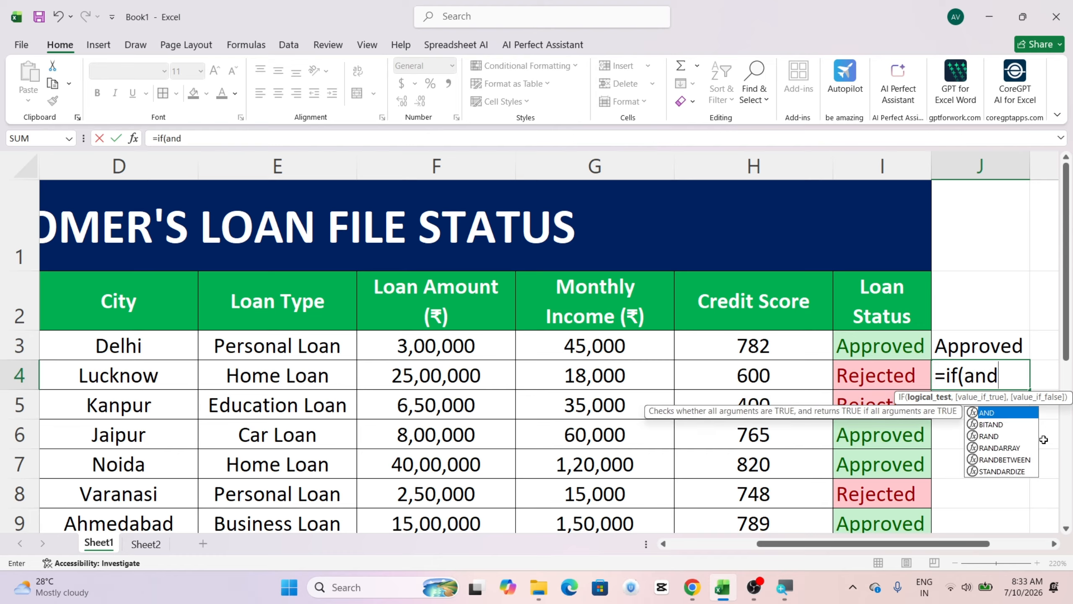
type("(")
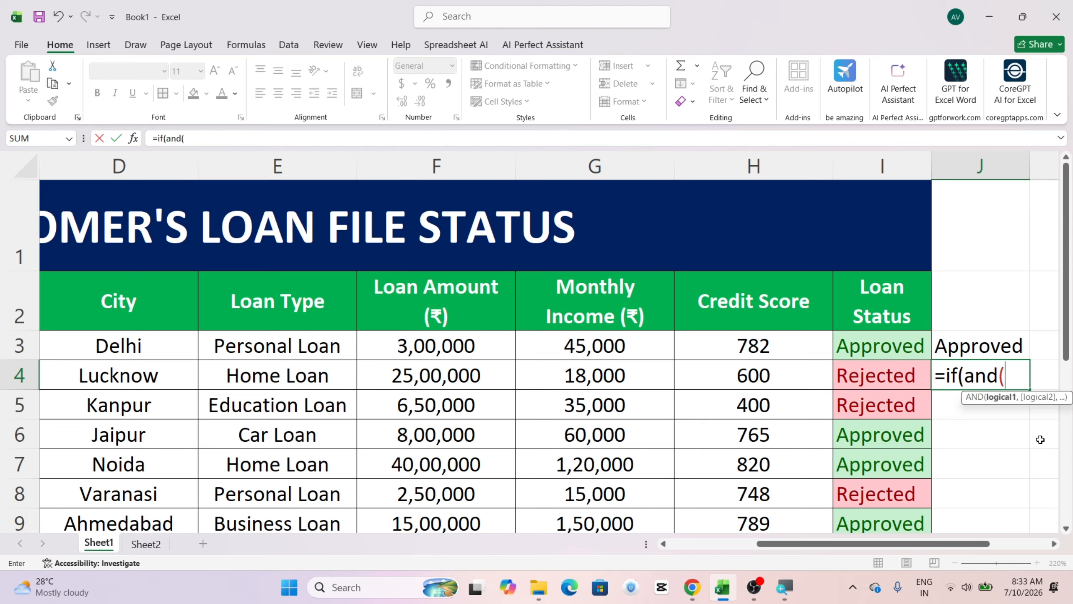
left_click(786, 378)
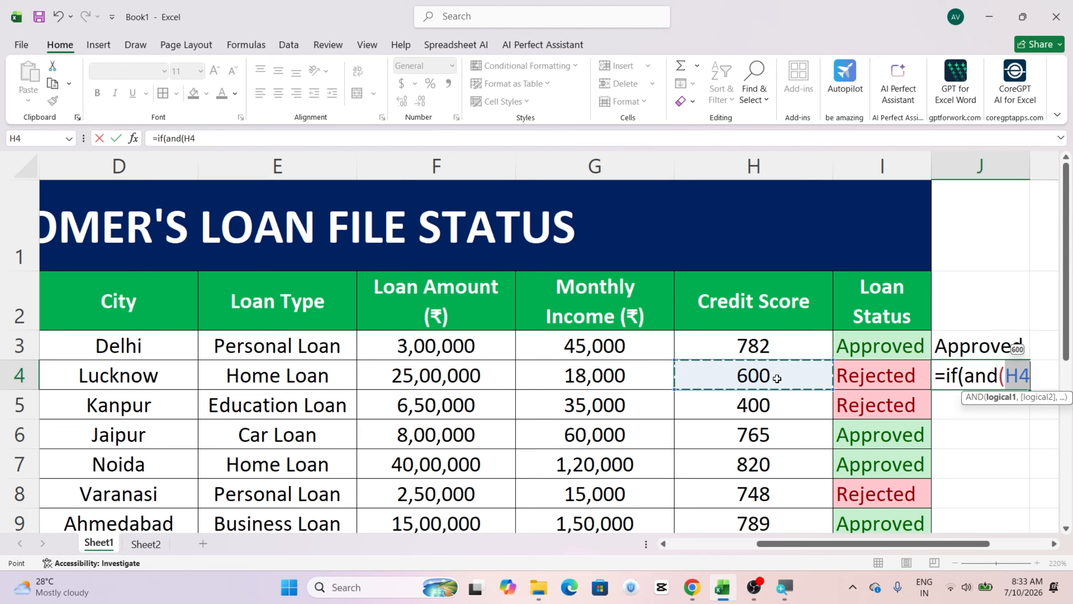
type(">")
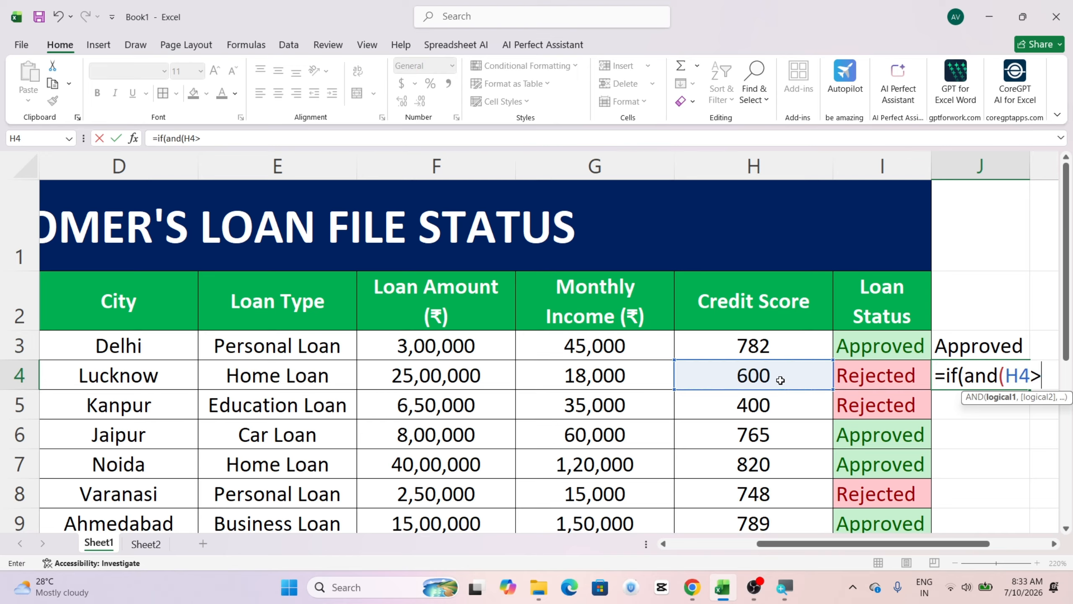
type("750,")
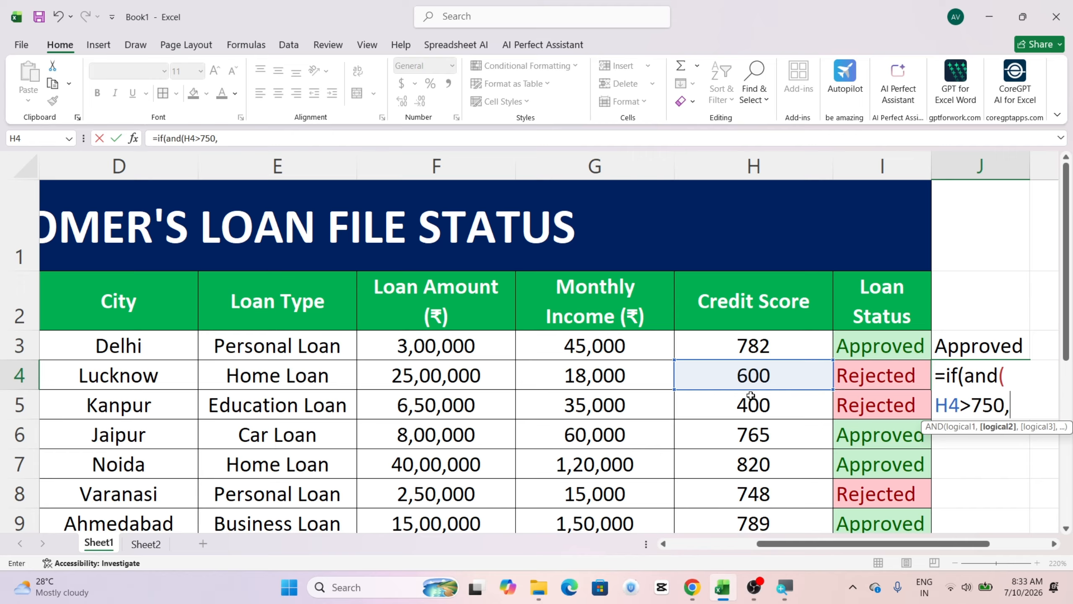
left_click(627, 379)
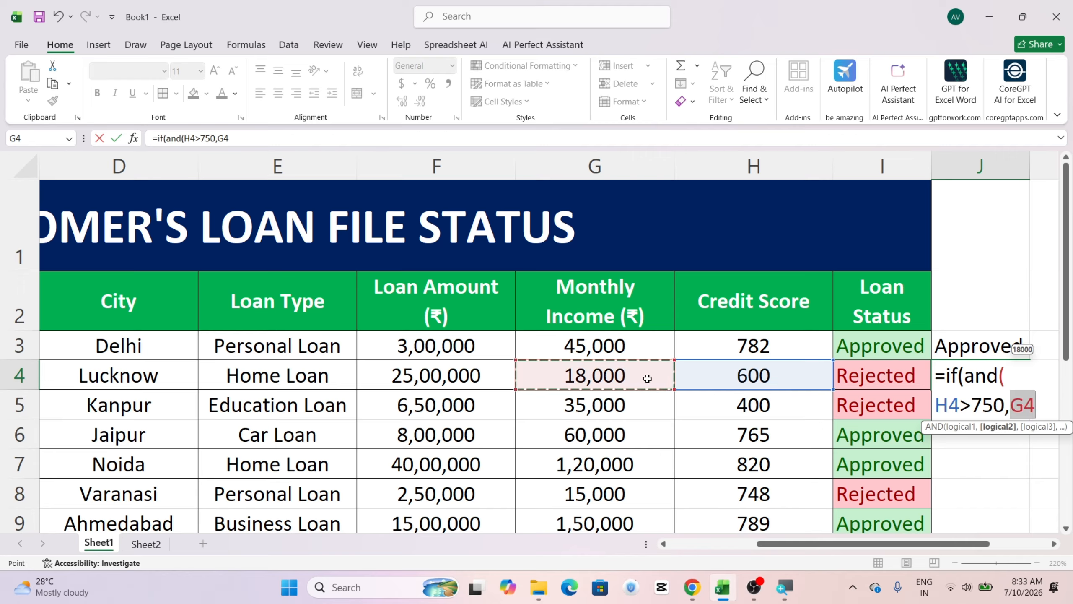
type(">20000,")
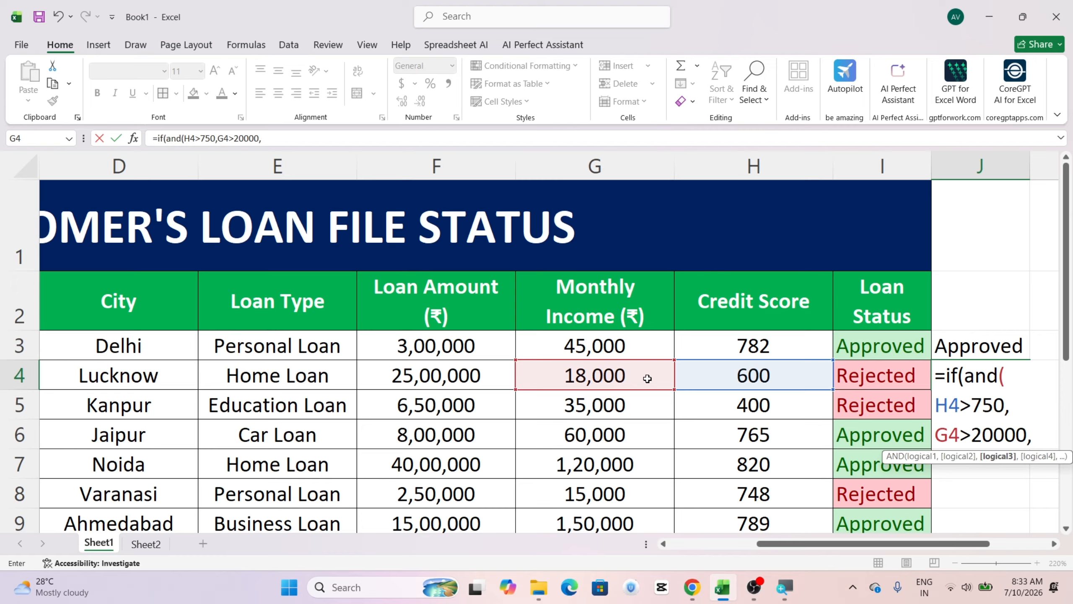
key("BackSpace")
type(")")
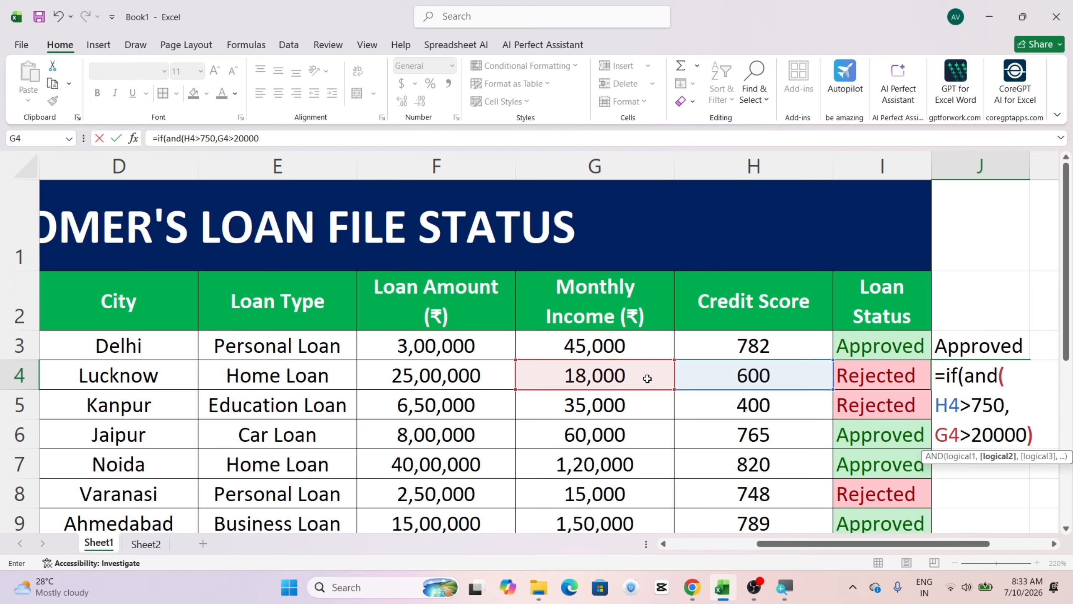
type(",")
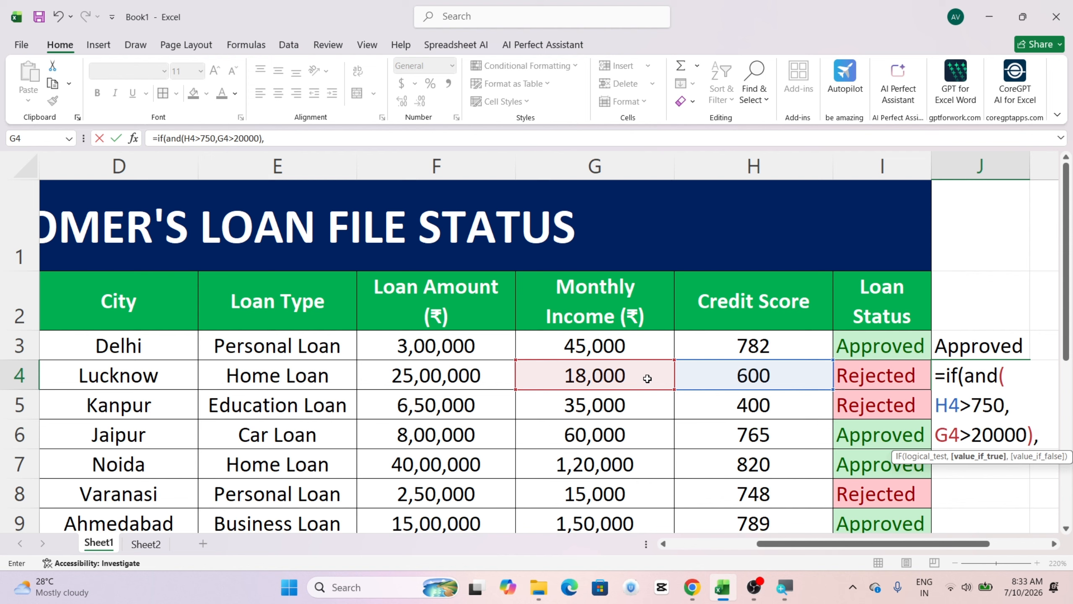
Finish the J4 formula so it returns "Approved" when the test is true and "Rejected" when false.
type("\"Approve")
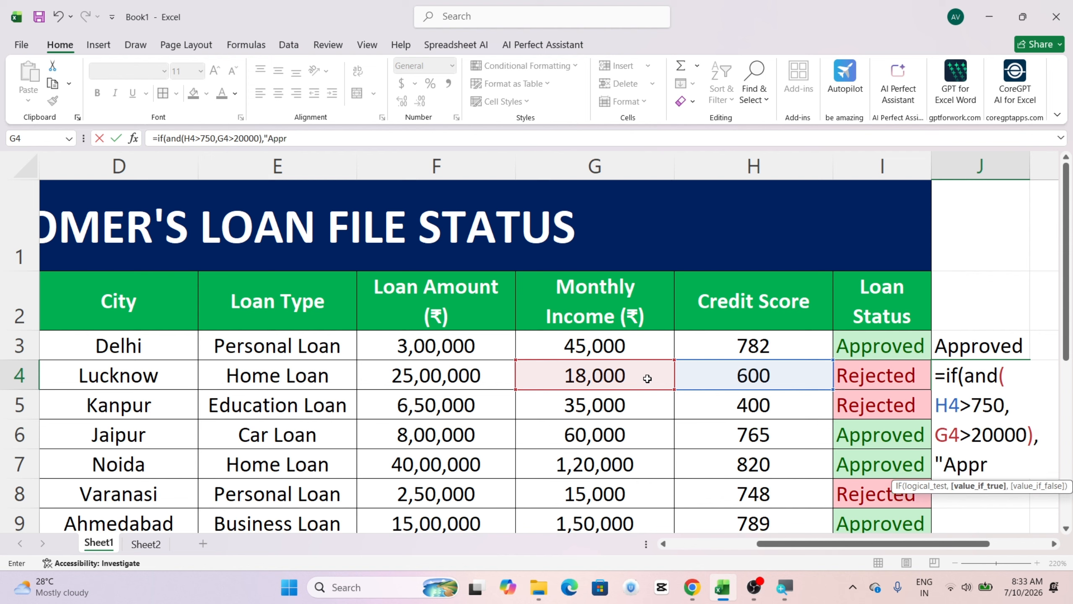
key("BackSpace")
key("BackSpace")
key("BackSpace")
key("BackSpace")
type("roved\",\"")
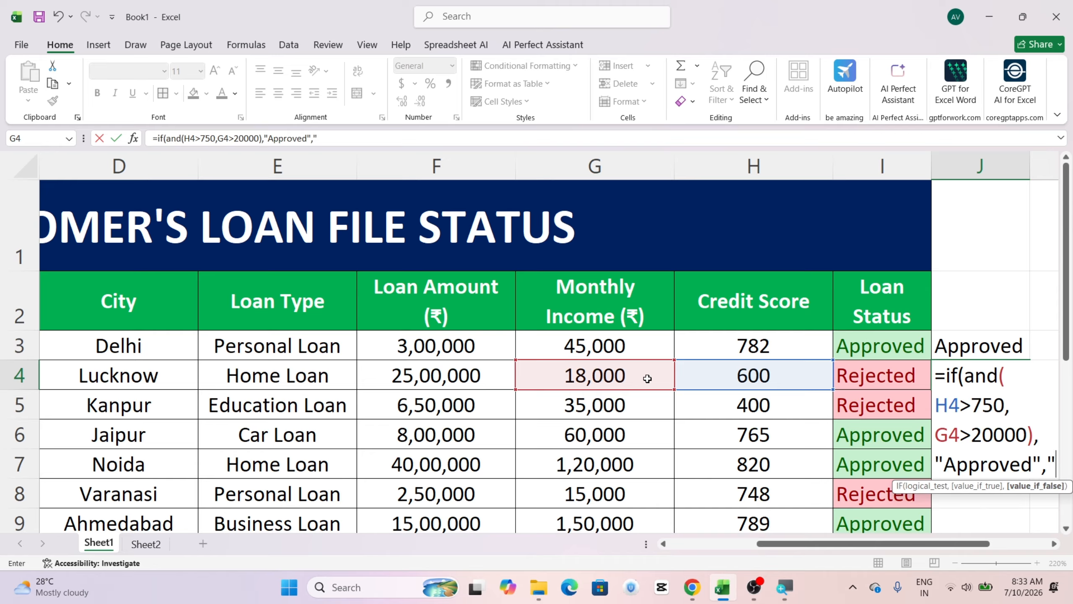
type("Rejec")
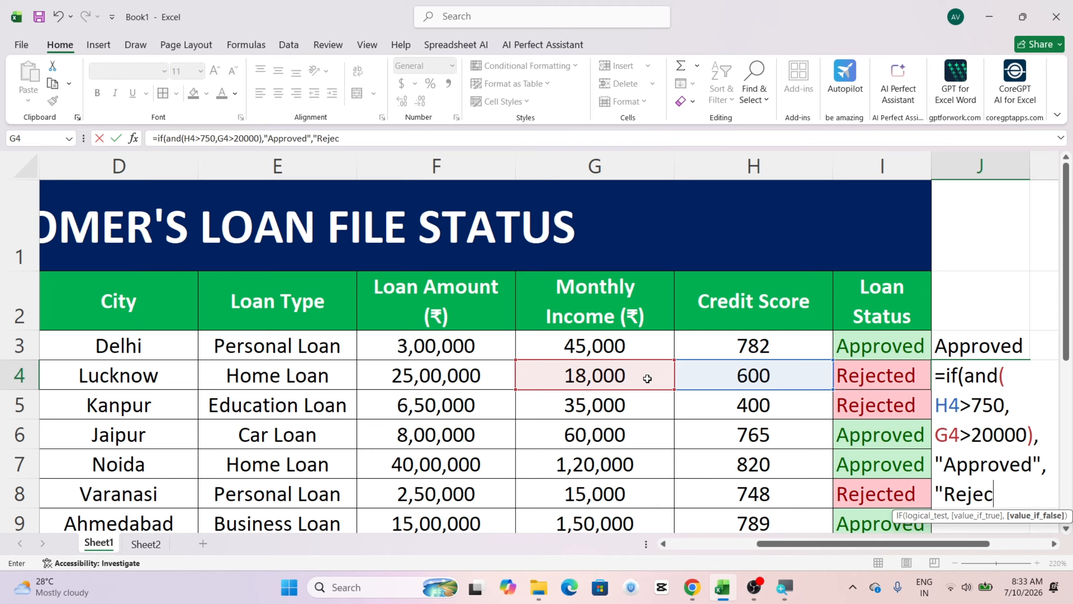
type("ted\")")
key("Return")
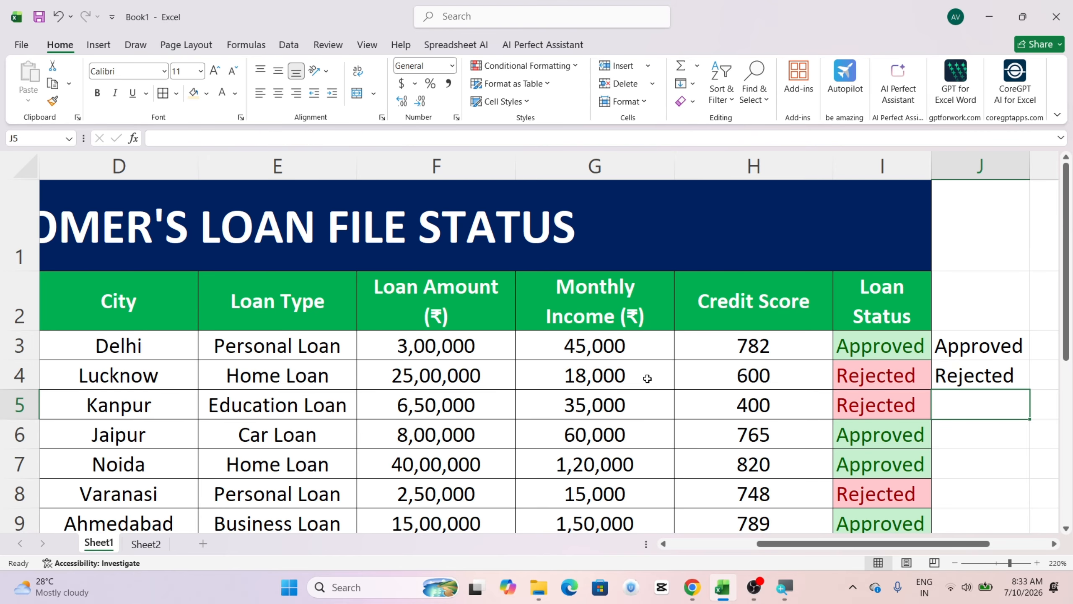
Fill the J4 formula down through J17 and compare the results with the Loan Status column.
left_click(988, 366)
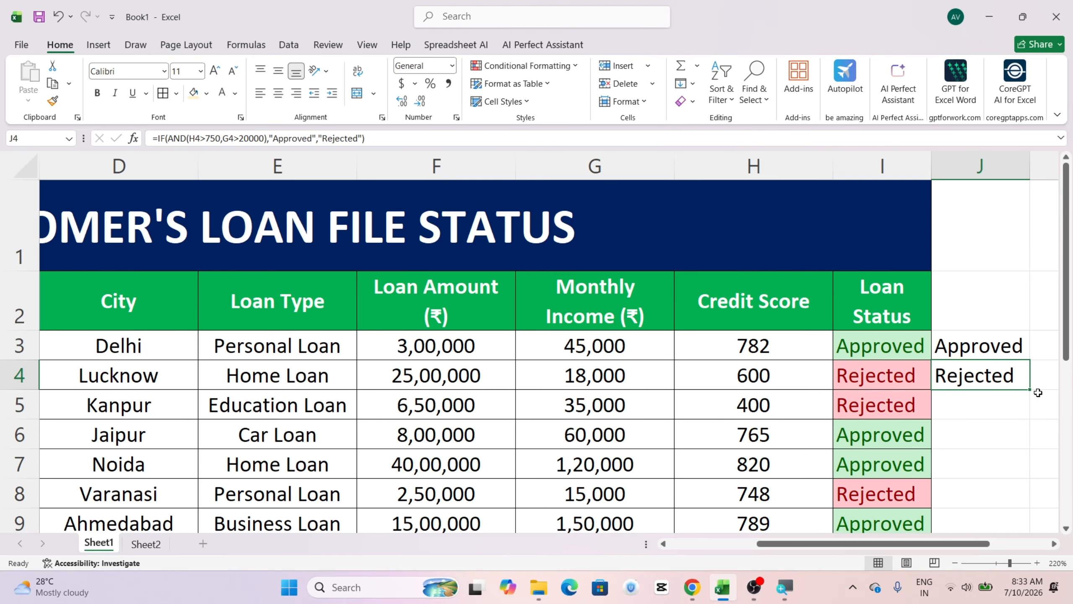
left_click_drag(1029, 391, 1015, 488)
scroll(980, 384, "down", 5, "ctrl")
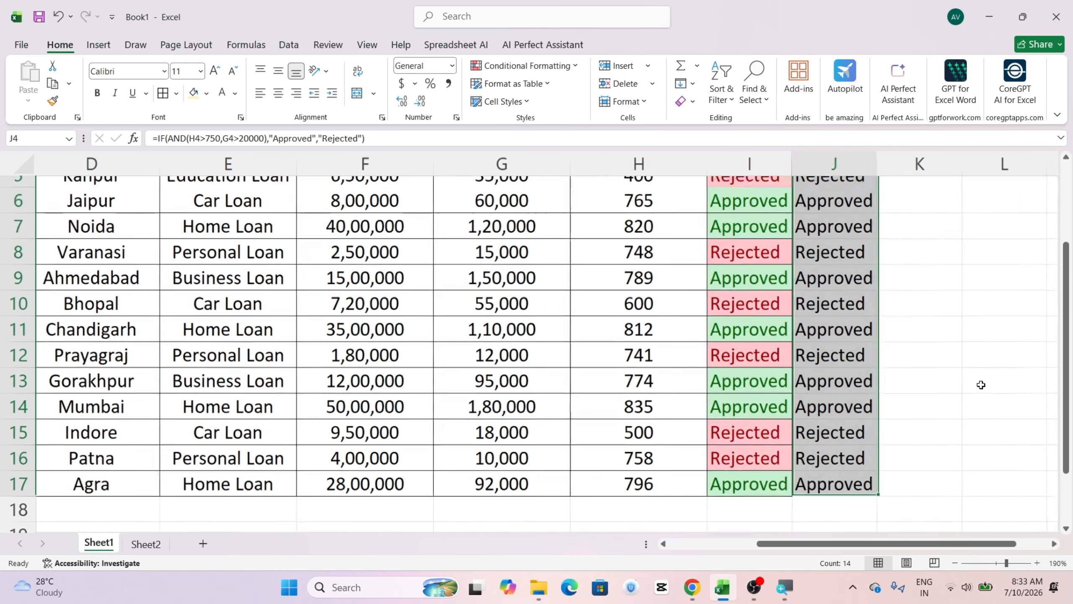
scroll(980, 384, "down", 1, "ctrl")
left_click(861, 301)
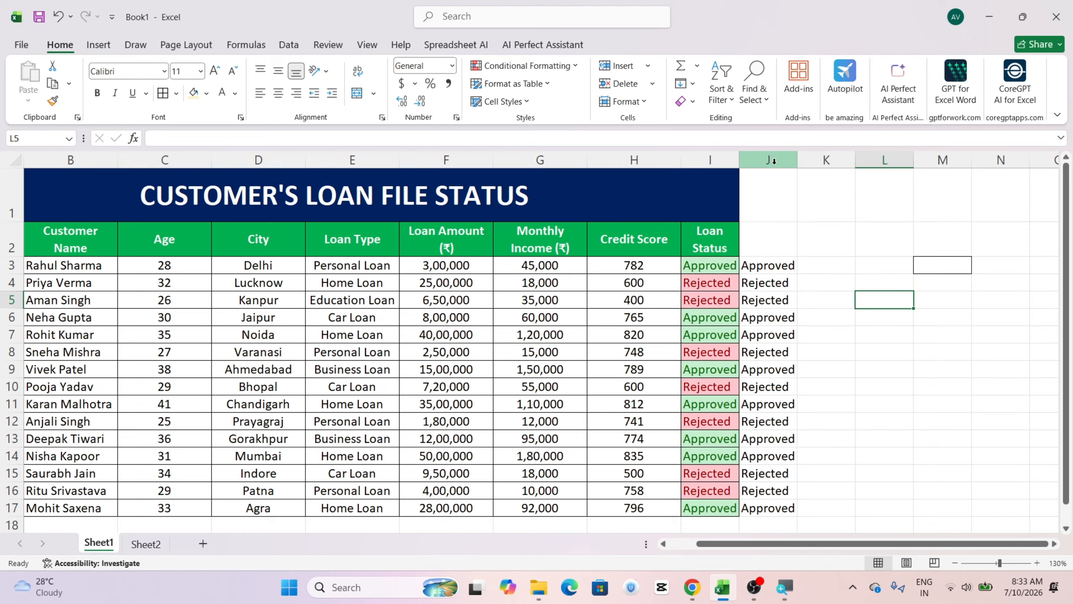
Clear the contents of column J and bring the whole loan table from Sr. No. to Loan Status into view.
left_click(774, 160)
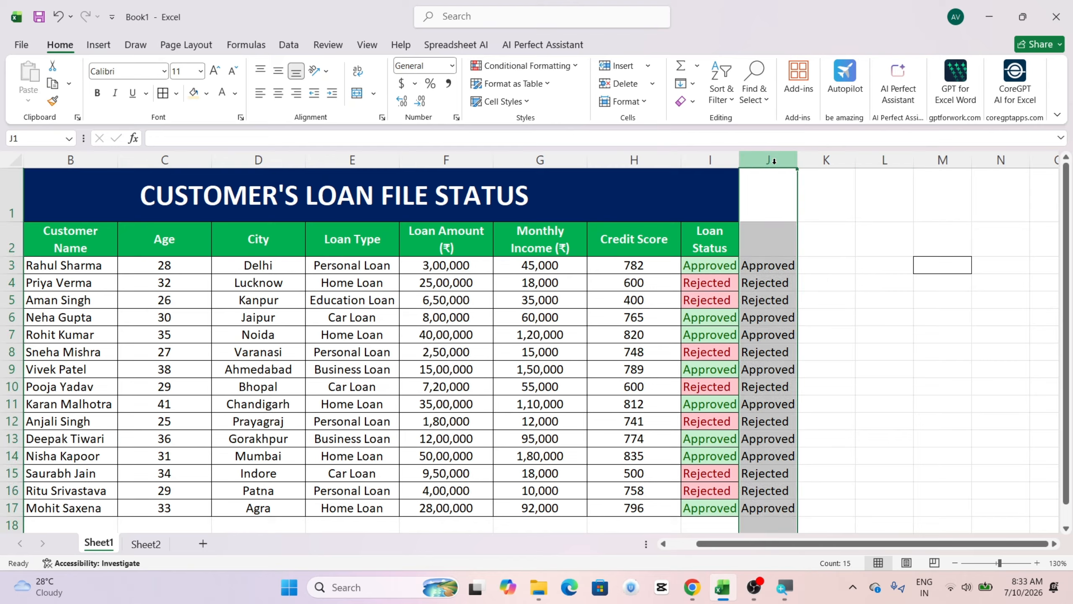
key("Delete")
left_click(859, 279)
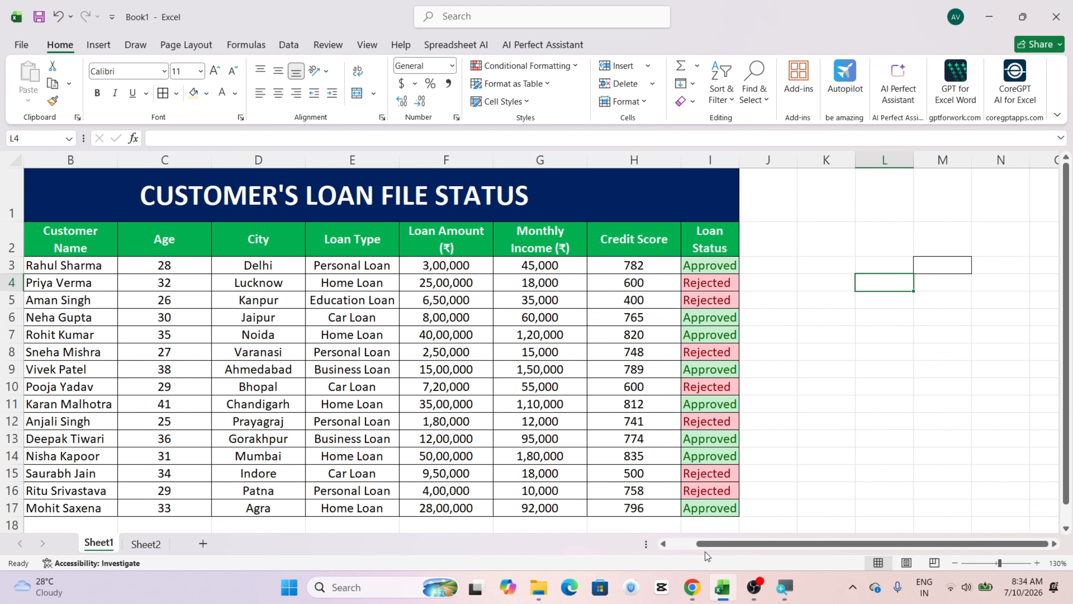
left_click_drag(705, 550, 679, 549)
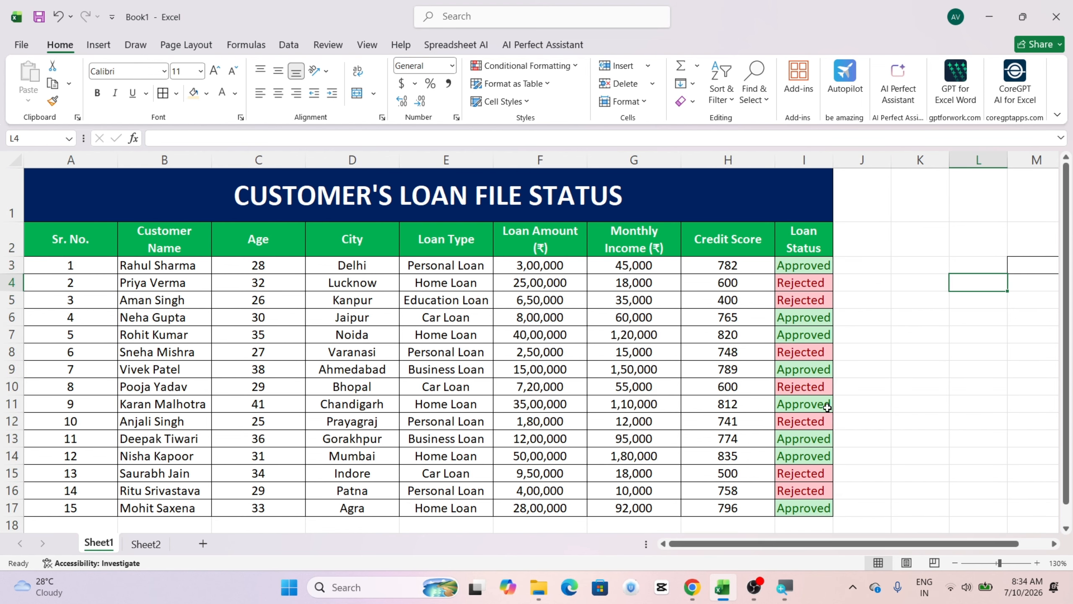
left_click(901, 380)
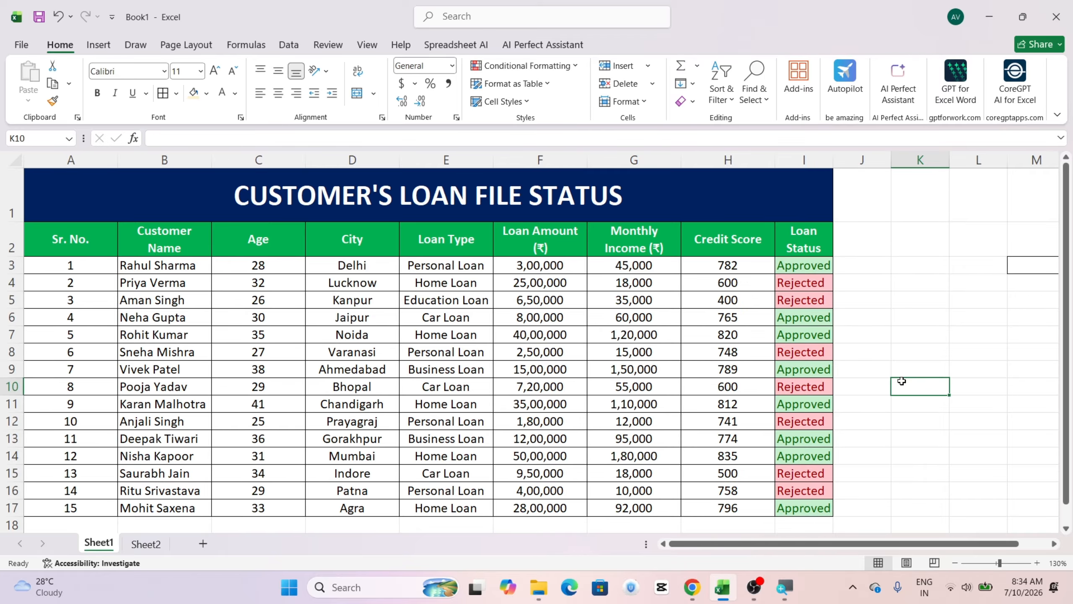